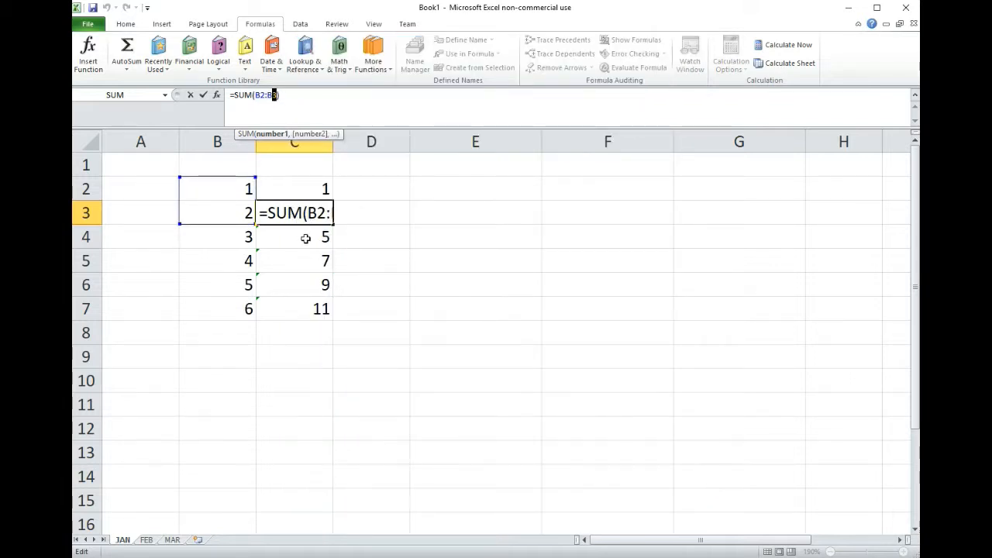
- Examine the SUM formulas in C3 and C4 and the column B ranges they reference
key("Return")
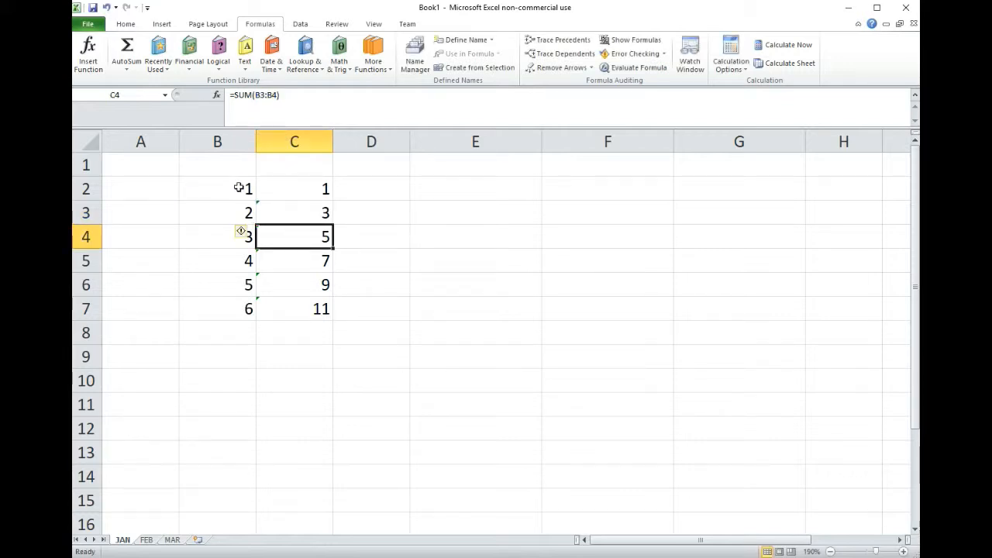
left_click_drag(241, 187, 235, 232)
left_click(313, 233)
left_click(300, 211)
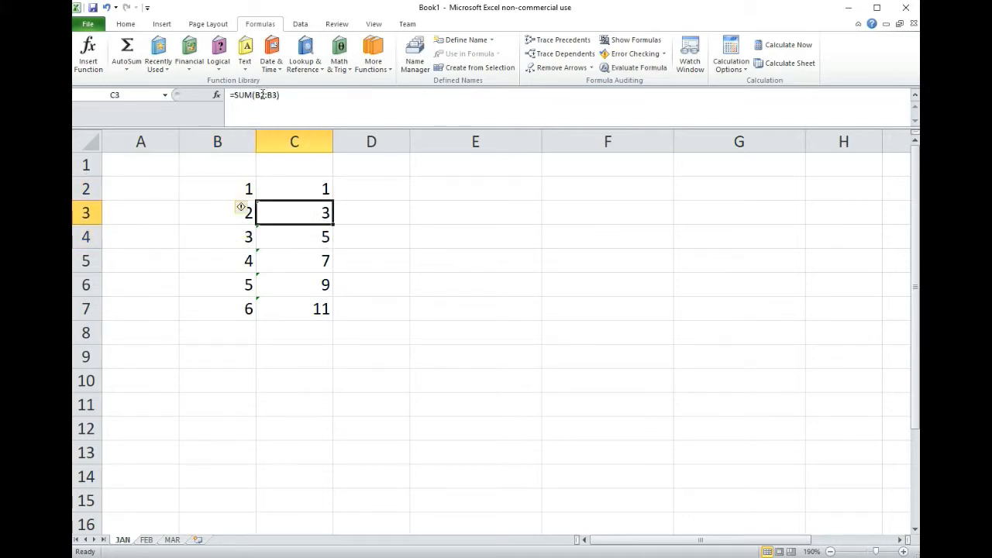
left_click(264, 94)
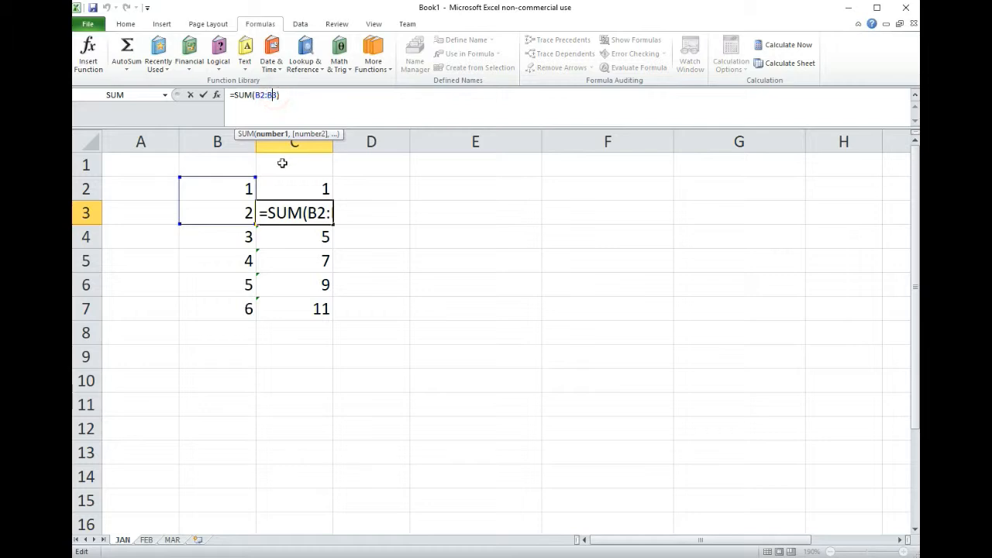
key("Return")
double_click(300, 238)
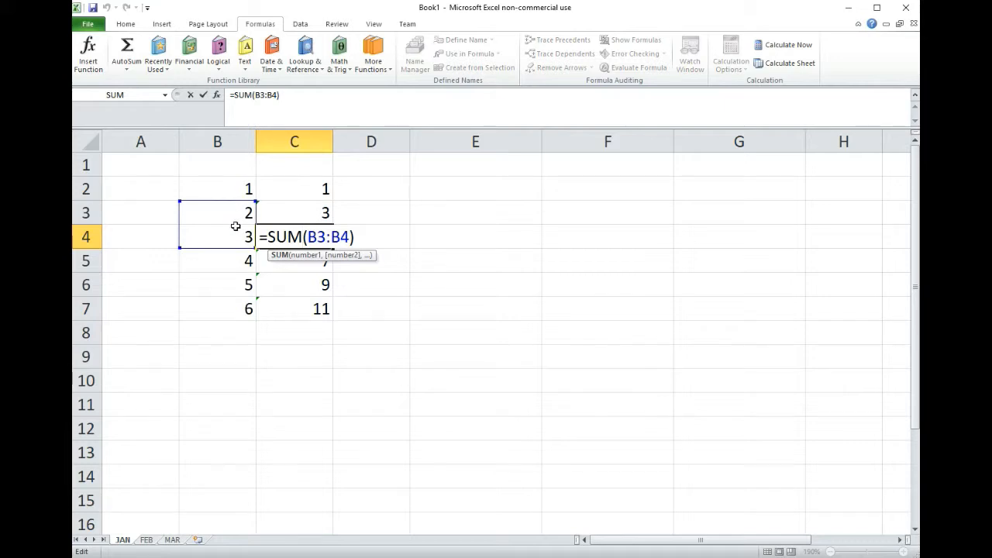
key("Return")
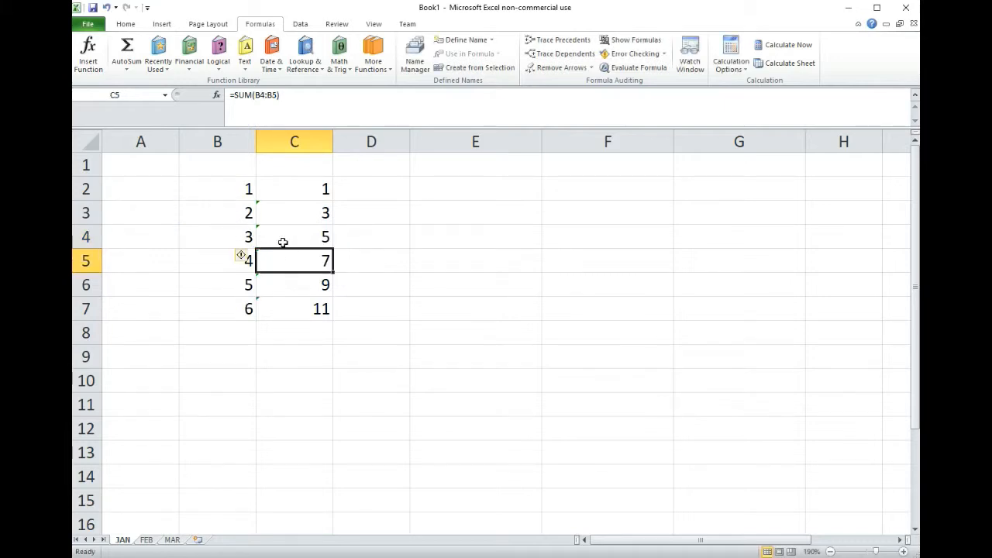
- Inspect how the referenced range shifts in the SUM formulas of C5, C6 and C7
double_click(308, 261)
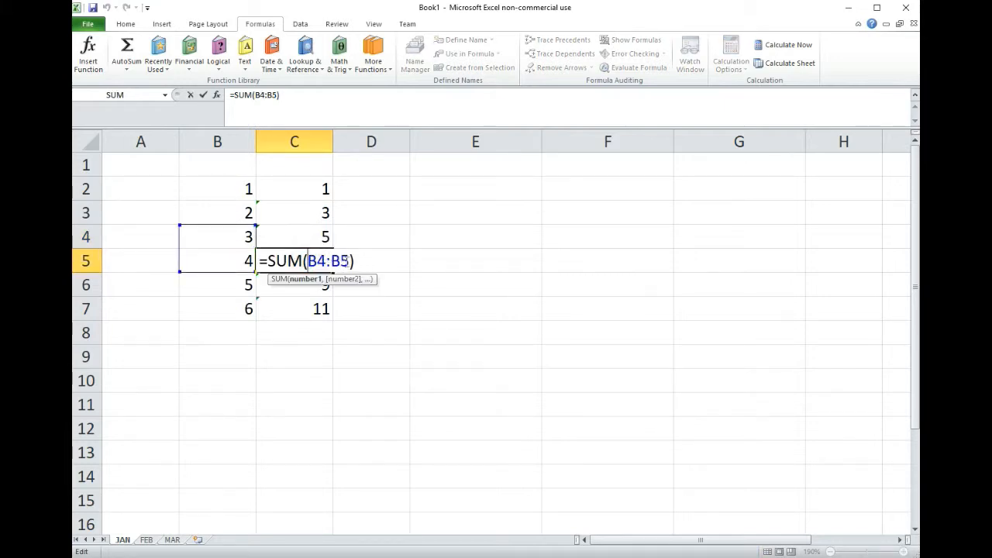
left_click(295, 291)
left_click_drag(324, 259, 307, 259)
key("BackSpace")
key("Return")
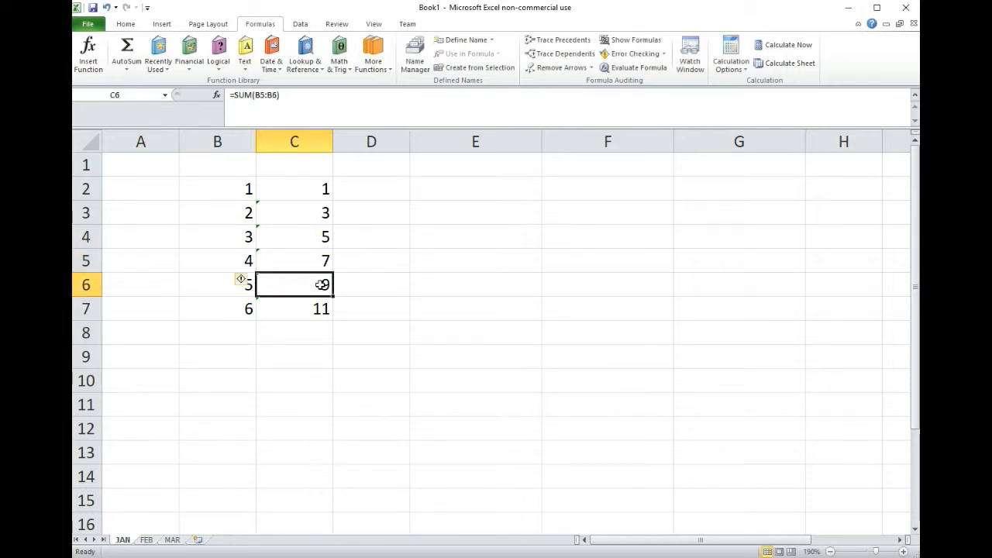
double_click(321, 284)
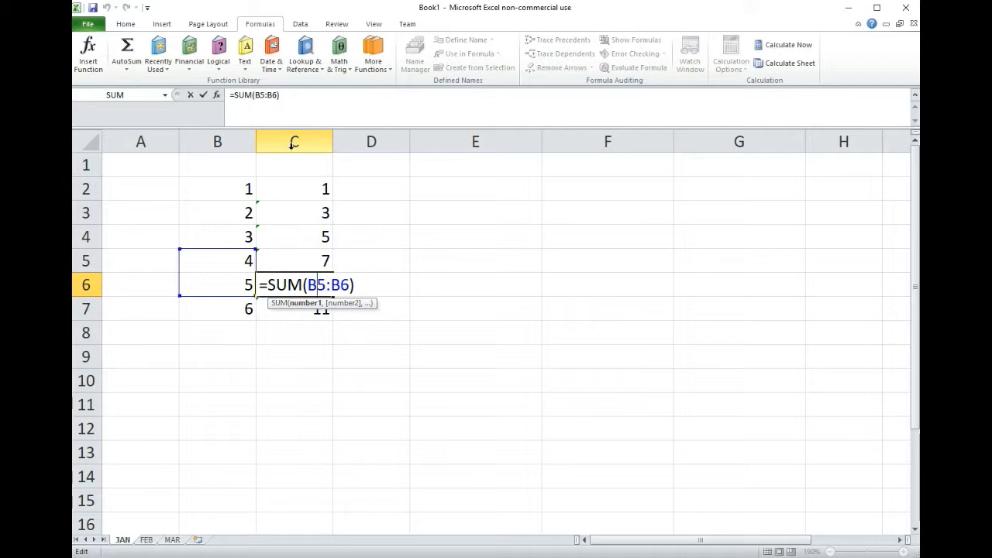
key("Return")
double_click(311, 306)
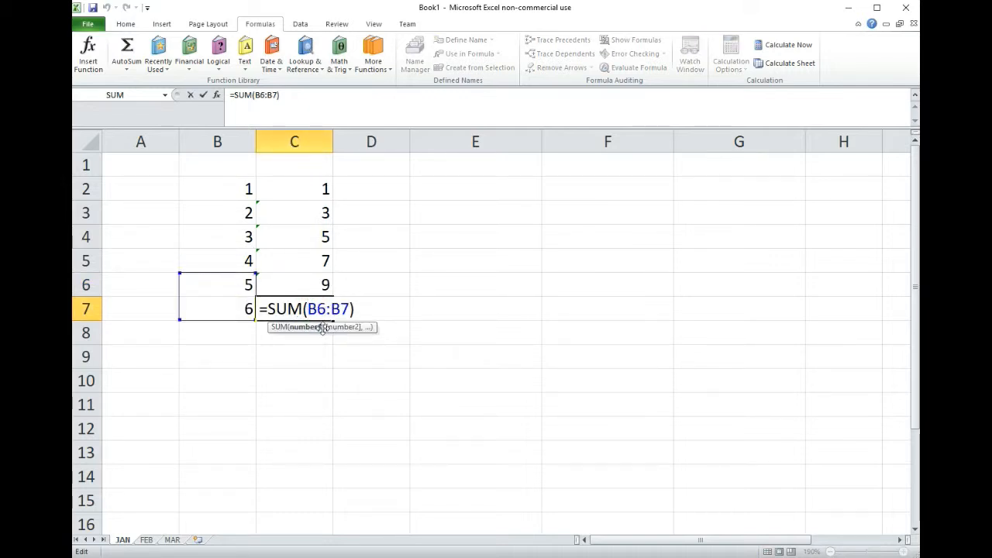
key("Return")
left_click(308, 234)
left_click(302, 263)
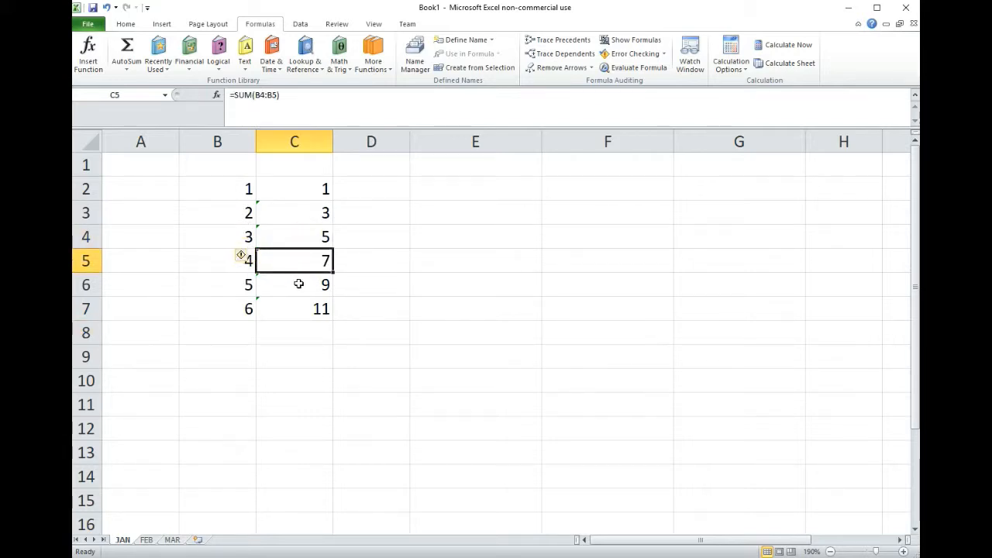
left_click(299, 284)
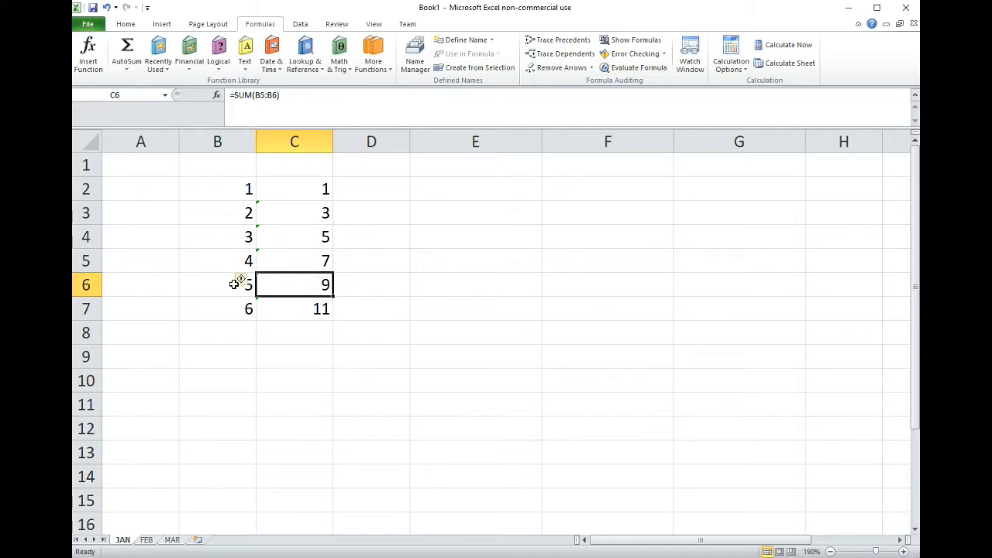
- Clear the SUM formulas from C3:C7 and open the formula in C2 for editing
left_click(304, 189)
left_click_drag(310, 220, 310, 308)
key("Delete")
left_click(294, 180)
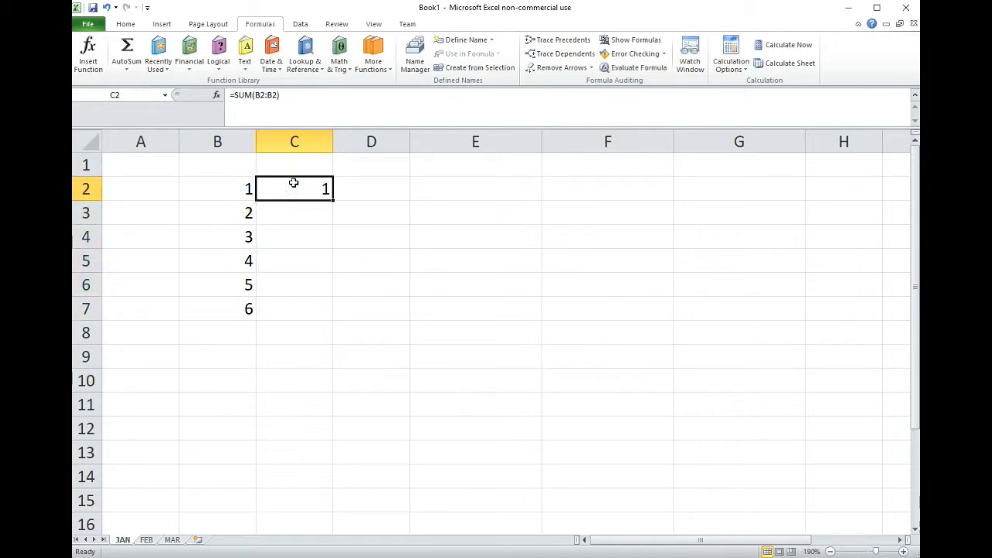
left_click(261, 95)
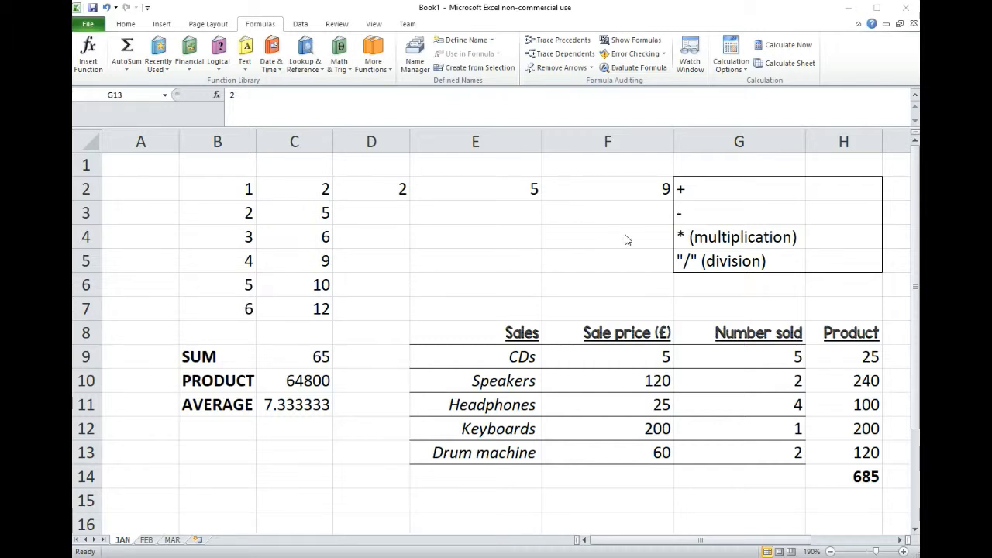
- Review the sales total in H14 and the CDs row's sale price, number sold and product formula
left_click(867, 478)
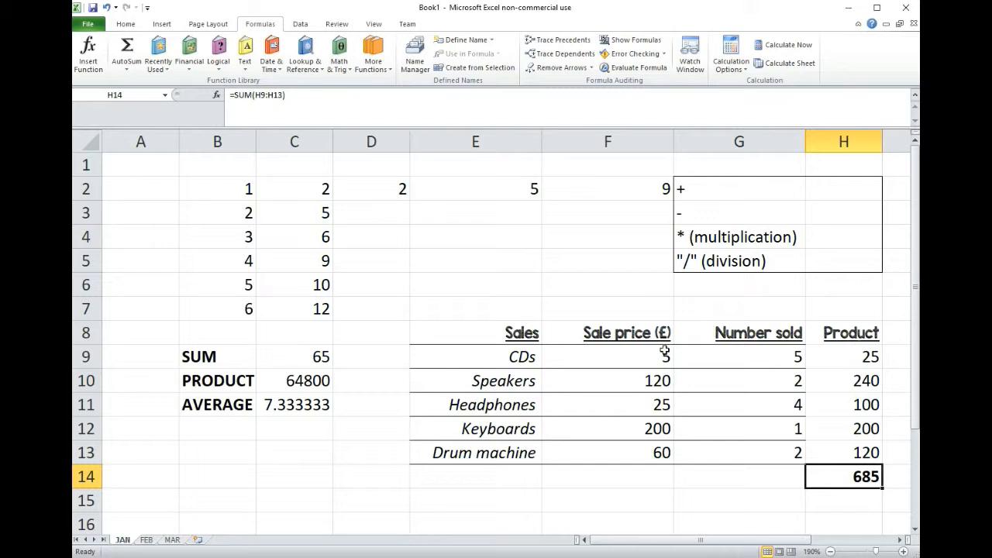
left_click(628, 353)
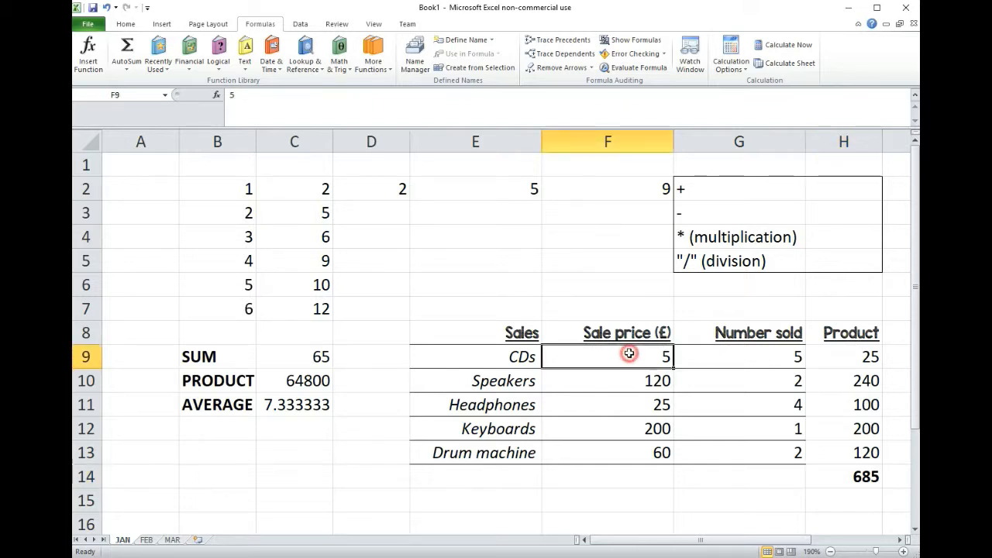
left_click(756, 354)
left_click(869, 352)
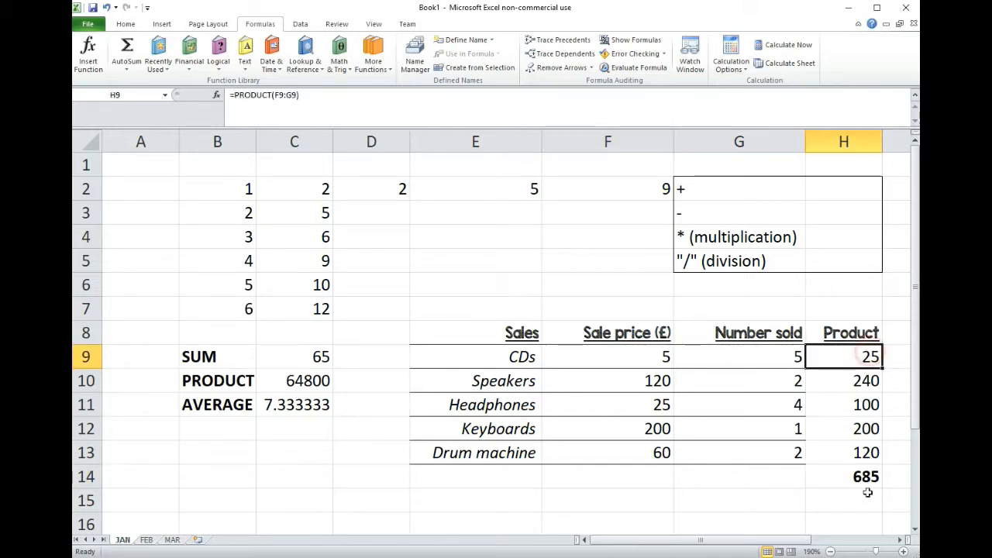
left_click(865, 476)
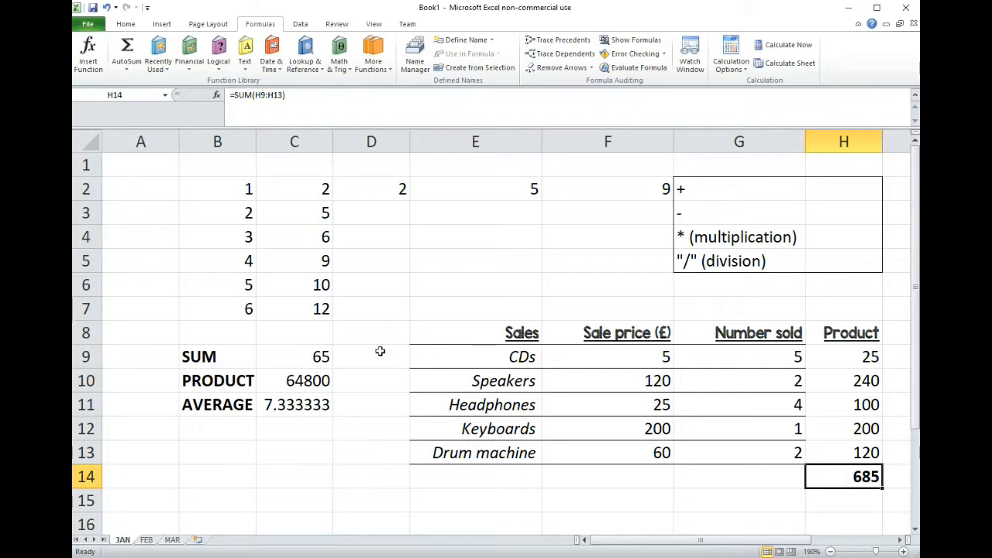
- Examine the range argument of the SUM formula in C9
left_click(303, 357)
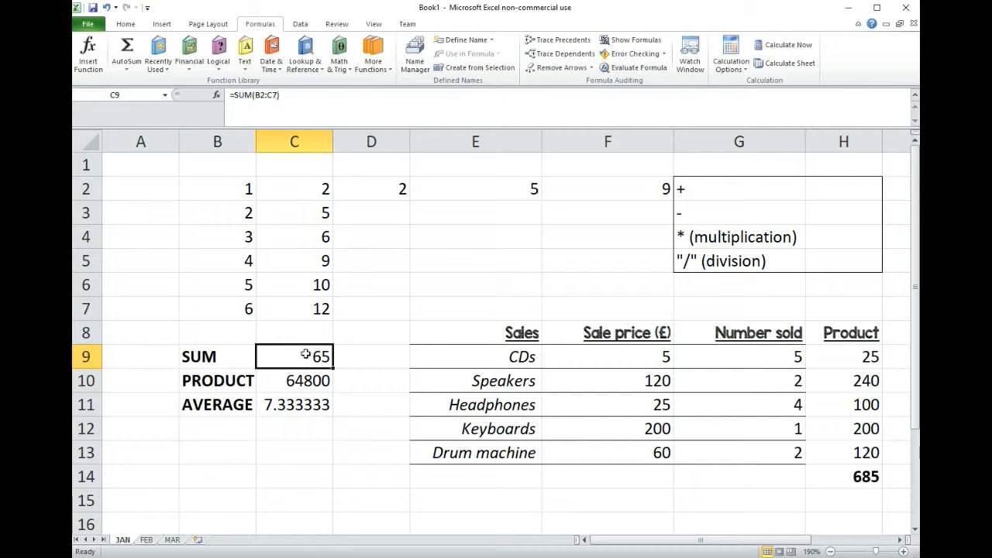
double_click(310, 356)
left_click_drag(258, 94, 279, 94)
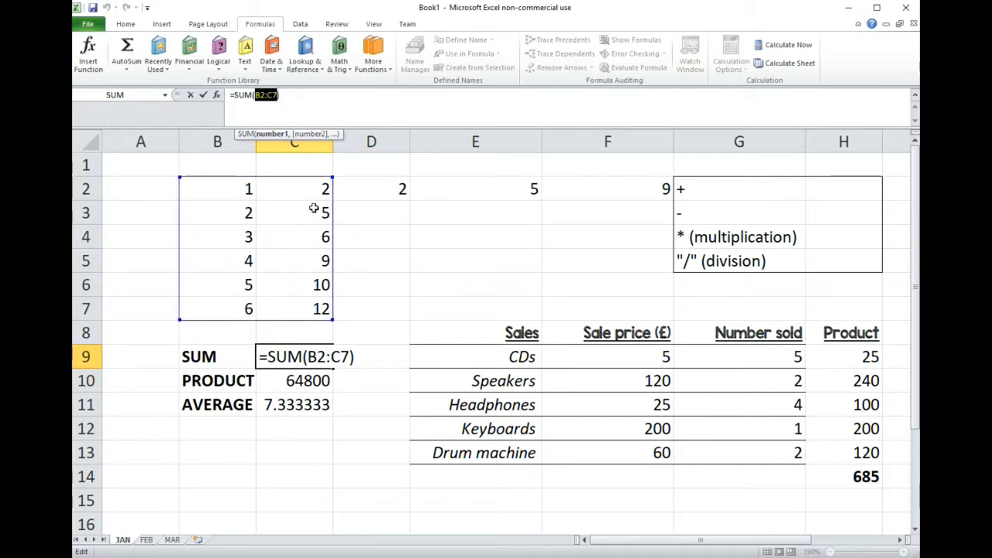
key("Return")
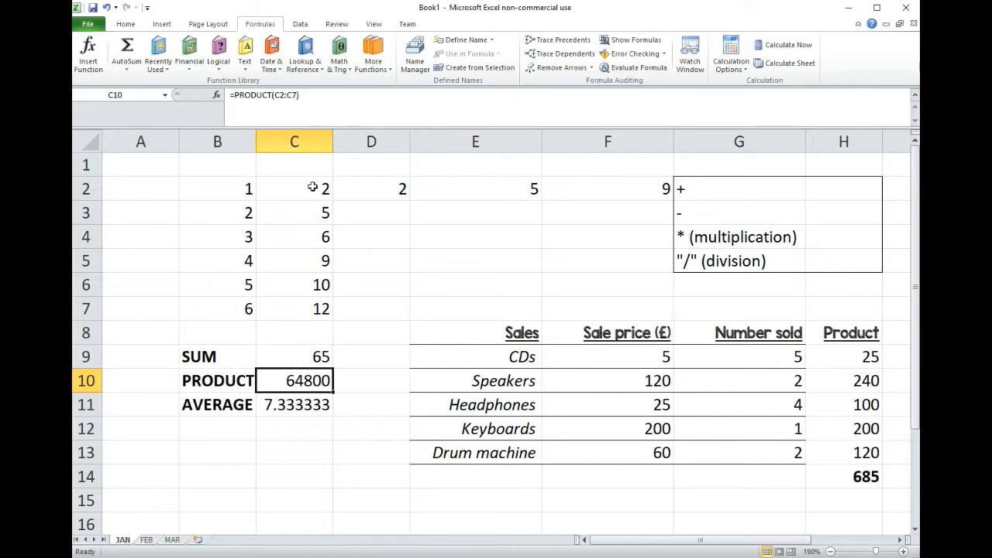
- Inspect the Product column cells referenced by the total formula in H14
left_click(860, 477)
double_click(858, 477)
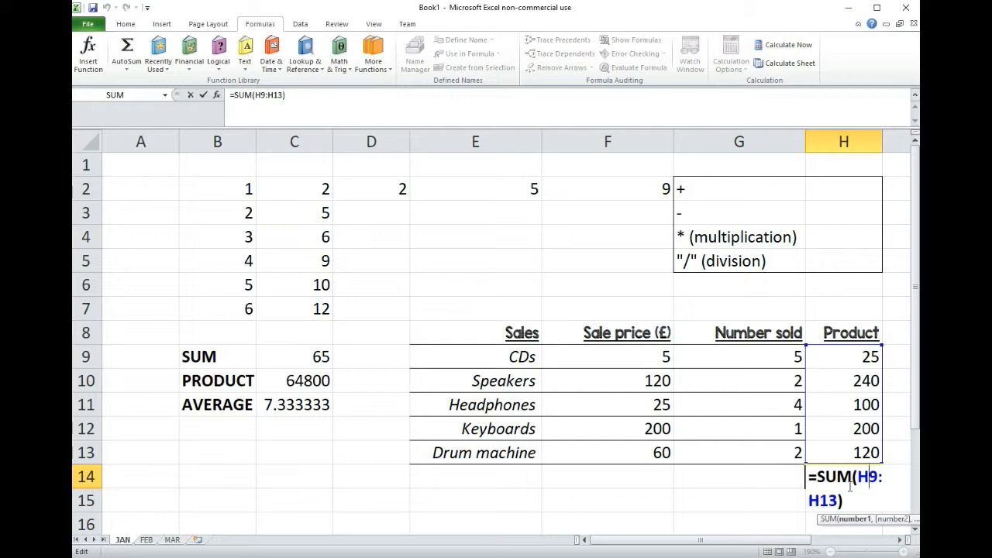
key("Return")
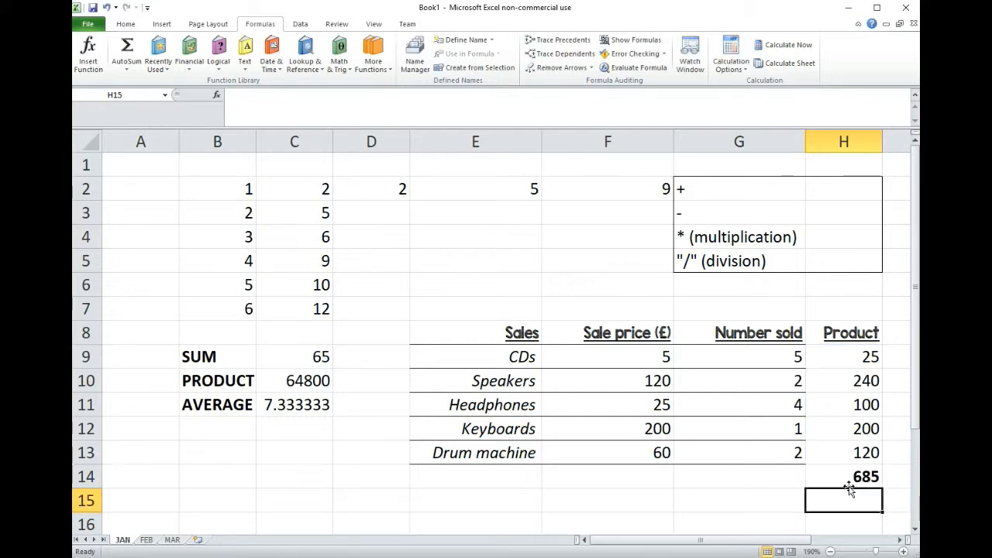
left_click(858, 477)
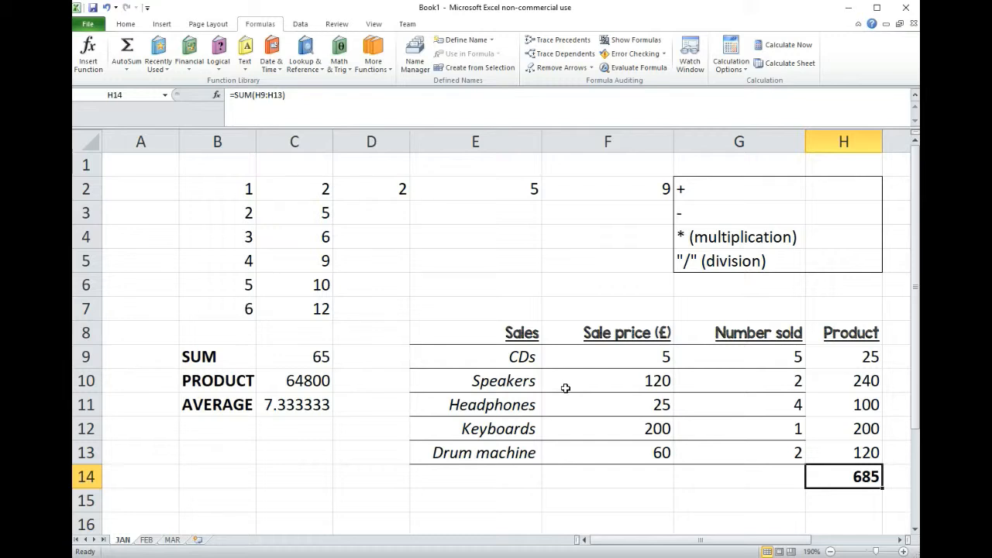
- Change the SUM formula in C9 to total the range A1:H14, accepting the circular reference
left_click(303, 356)
double_click(303, 350)
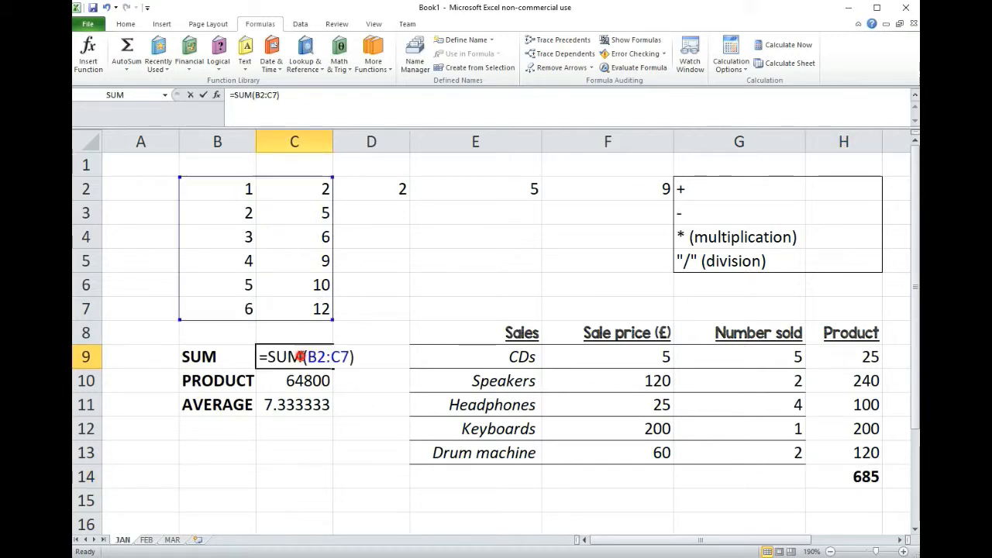
left_click_drag(306, 357, 350, 356)
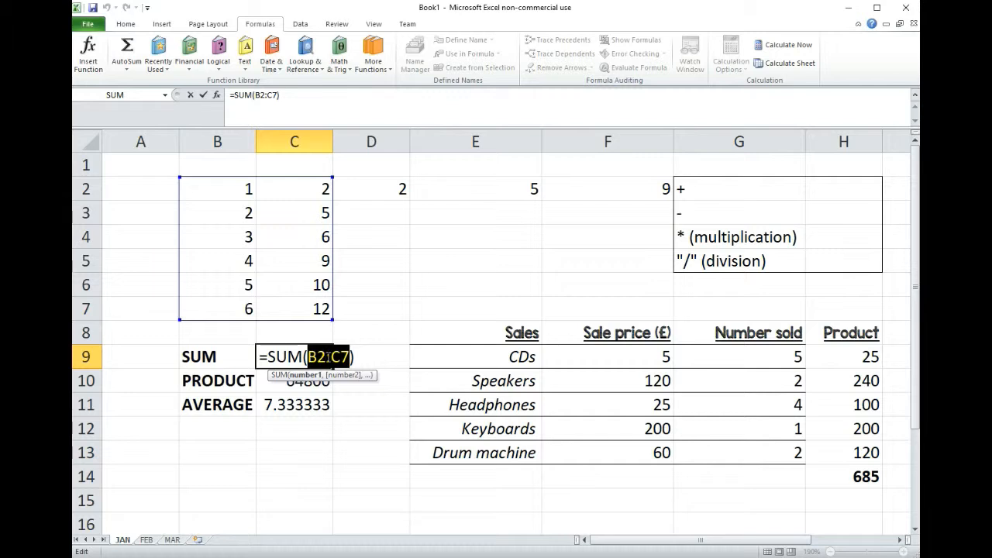
left_click(345, 458)
left_click_drag(863, 478, 138, 174)
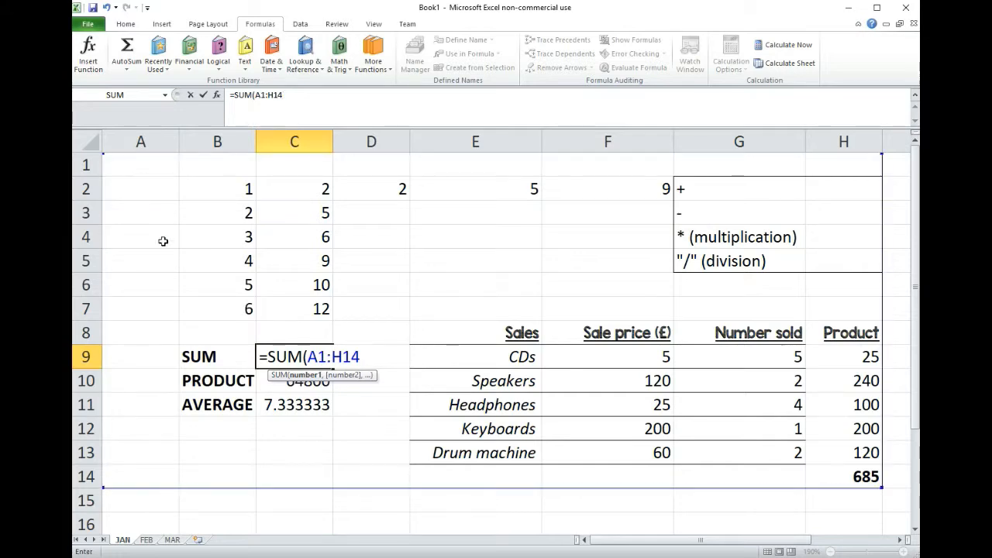
key("Return")
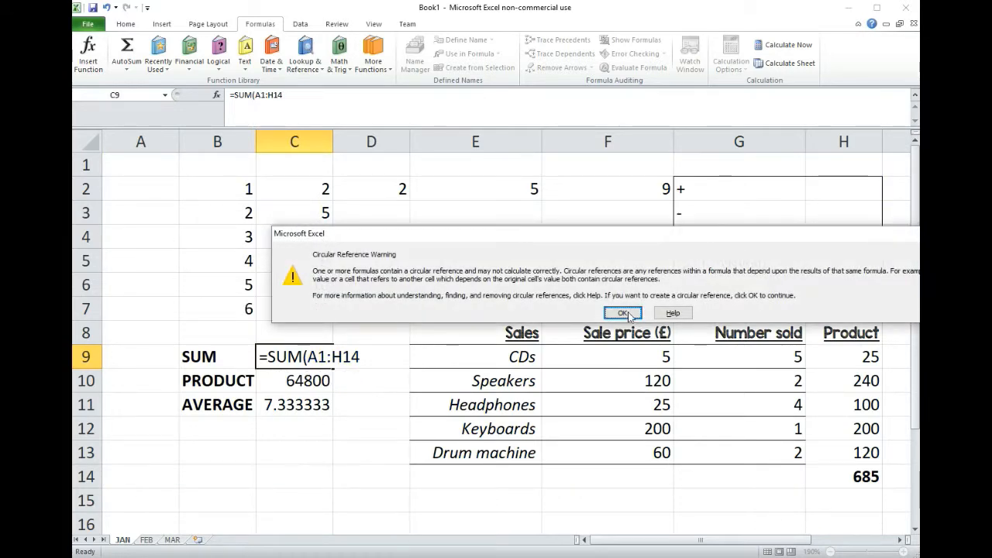
left_click_drag(623, 236, 580, 232)
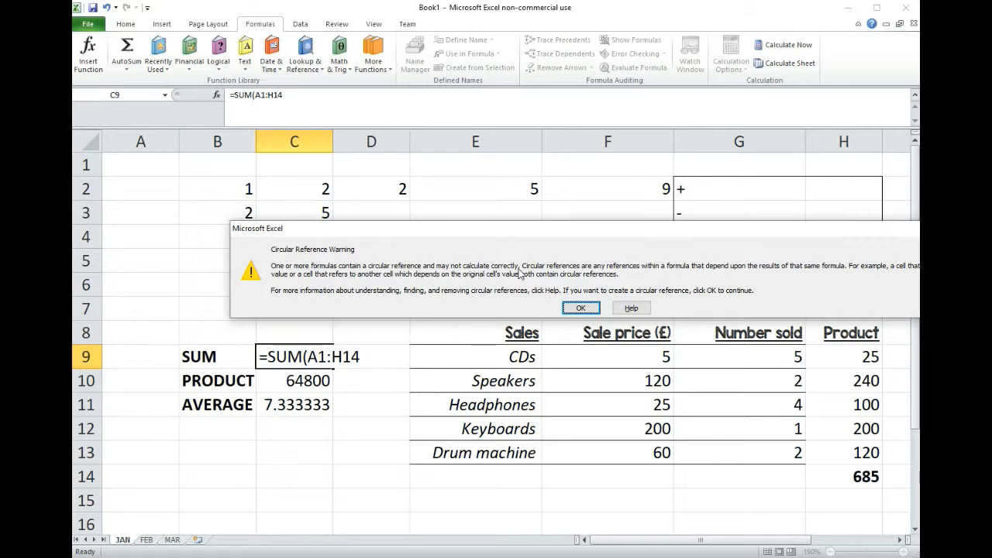
left_click(581, 307)
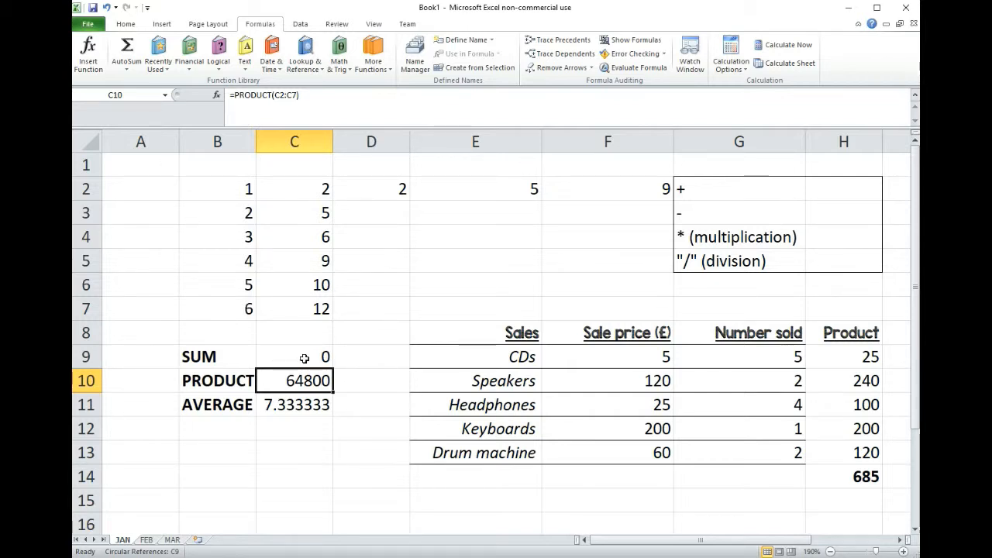
- Clear the contents of all cells in A1:H14
left_click(295, 435)
left_click_drag(142, 164, 857, 471)
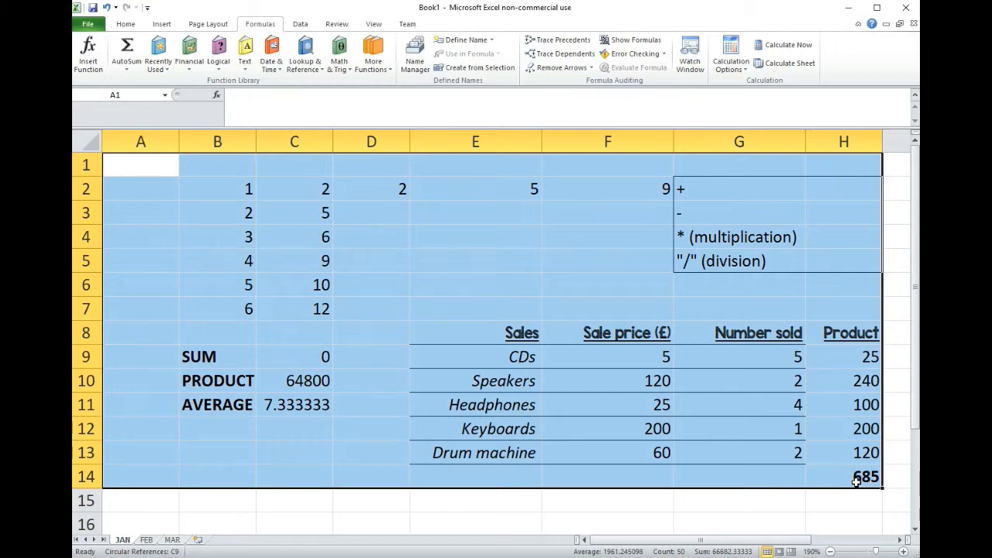
key("Delete")
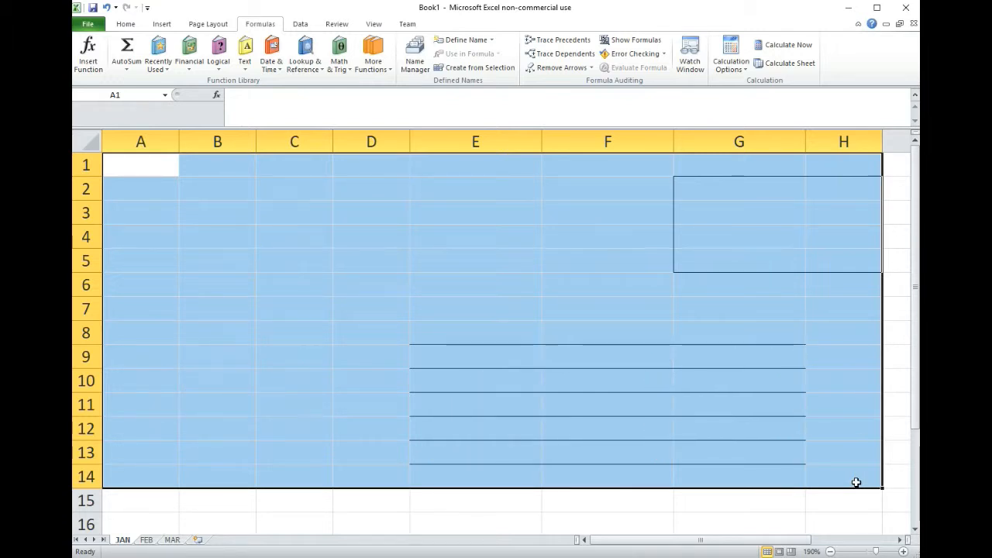
left_click(517, 279)
left_click_drag(861, 484, 448, 170)
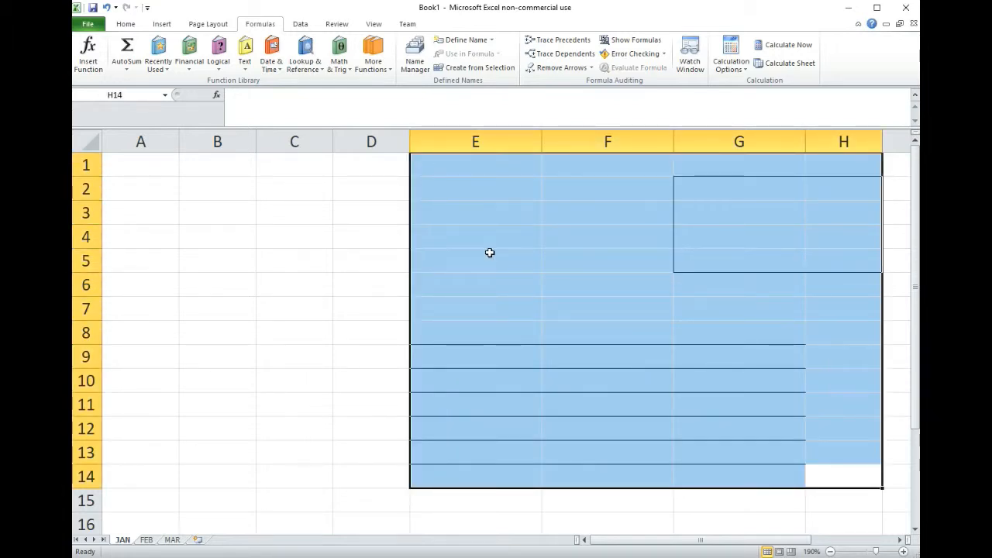
left_click(798, 458)
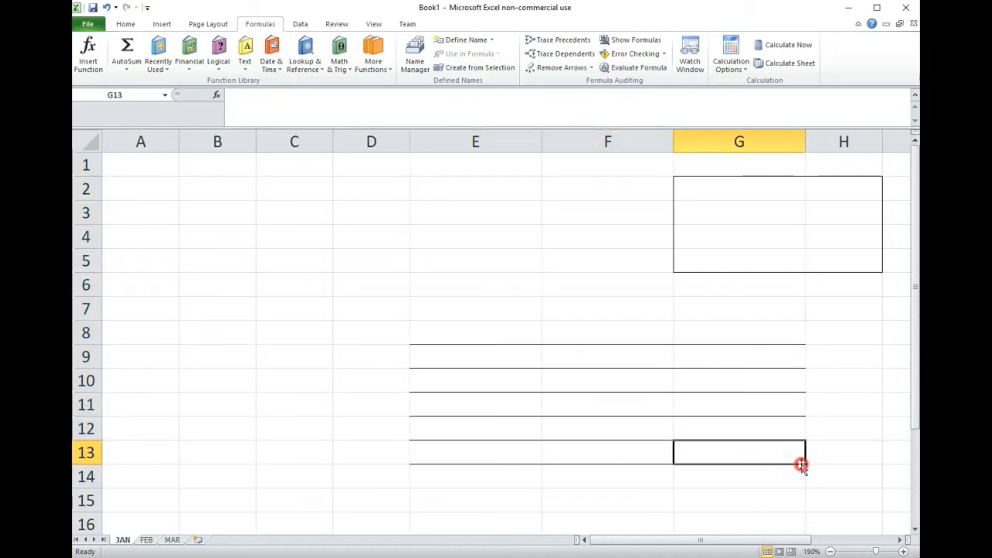
- Enter SDF in cells C4, C5 and C6, and clear those entries again
left_click_drag(842, 479, 250, 245)
left_click(260, 241)
type("SDF")
left_click(295, 262)
type("SDF")
left_click(286, 294)
type("SDF")
left_click(280, 329)
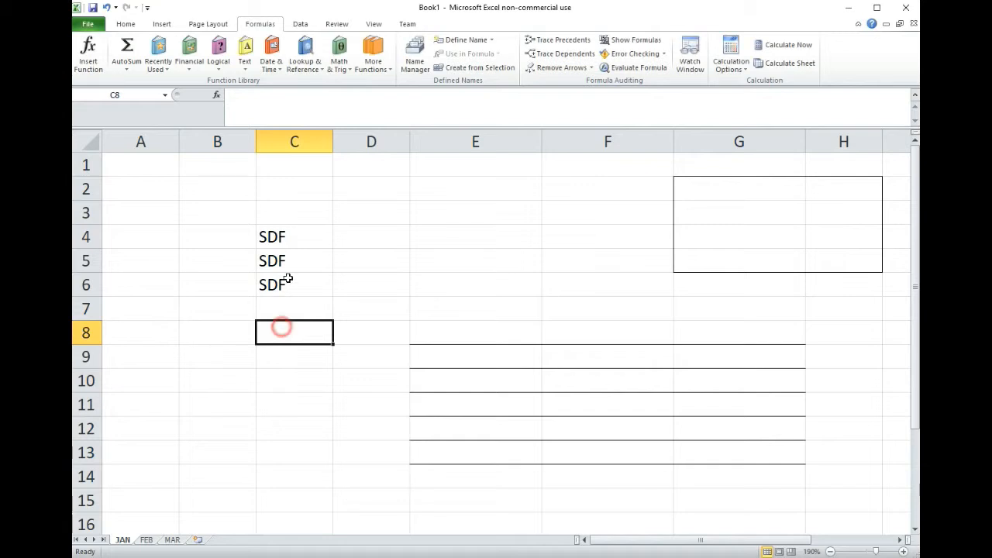
left_click_drag(288, 240, 288, 288)
key("Delete")
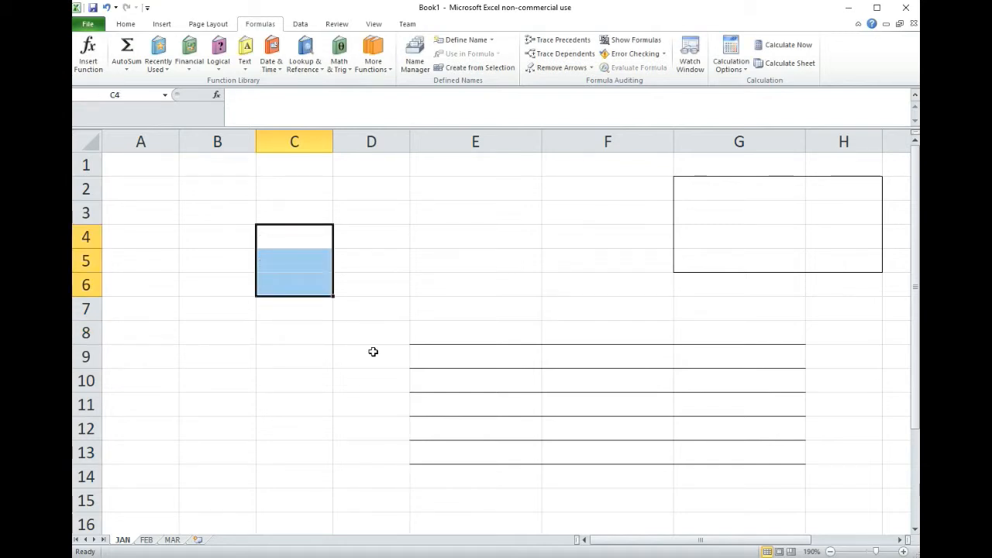
- Remove all borders from the cells A1:H13
left_click(514, 310)
left_click_drag(858, 462, 116, 165)
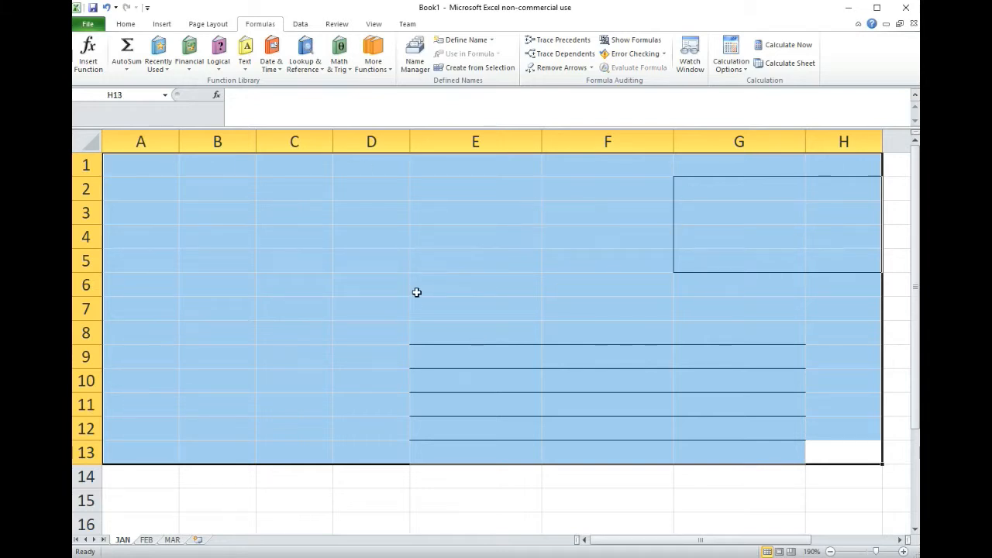
right_click(431, 246)
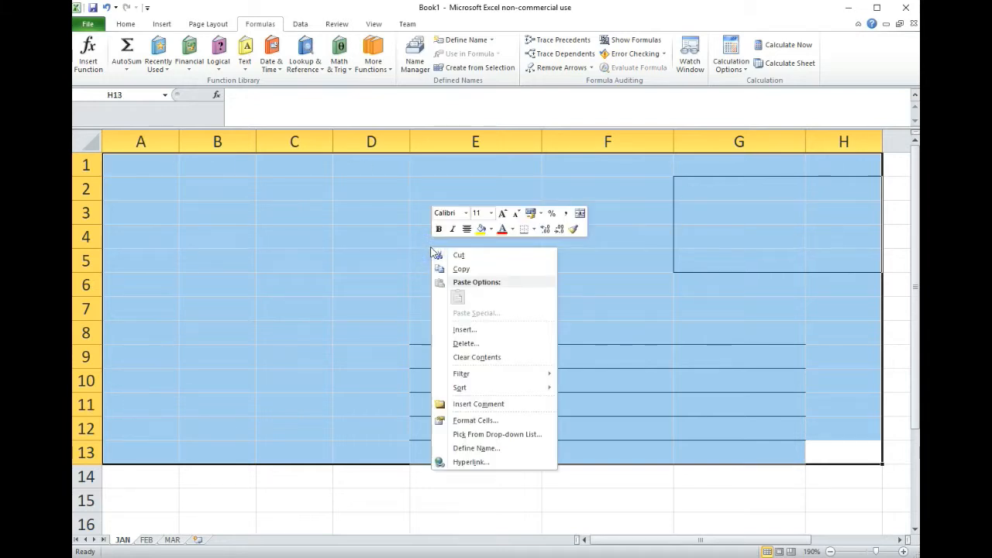
left_click(475, 421)
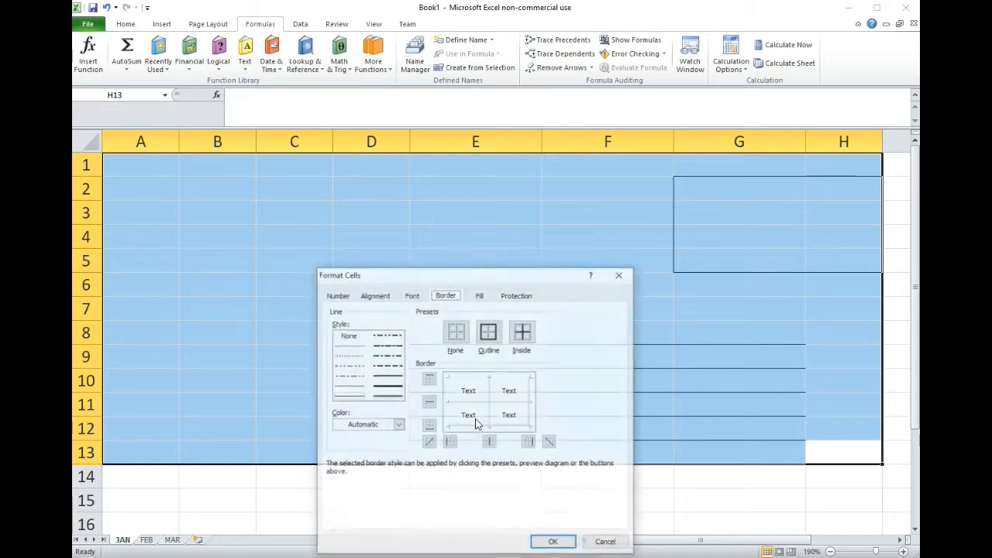
left_click(338, 295)
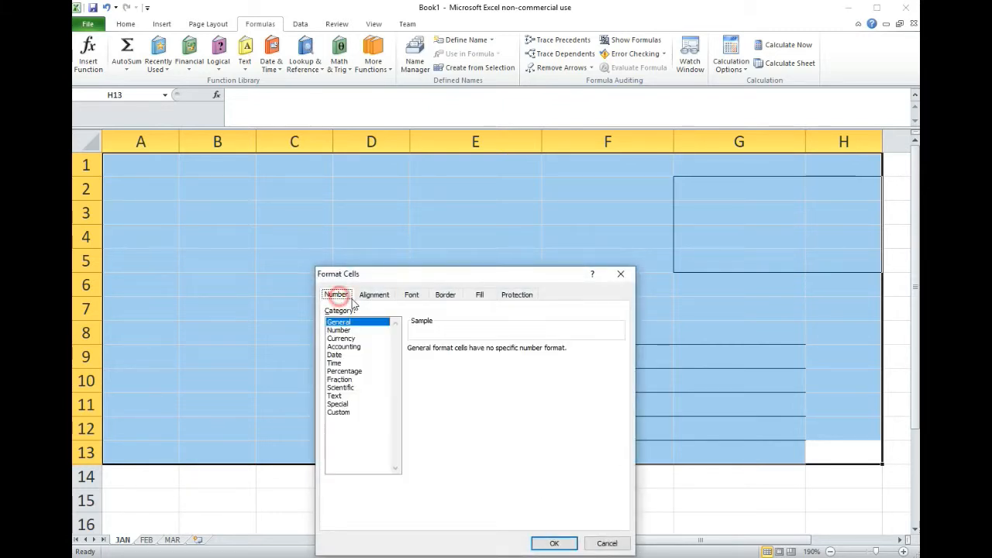
left_click(373, 296)
left_click(414, 298)
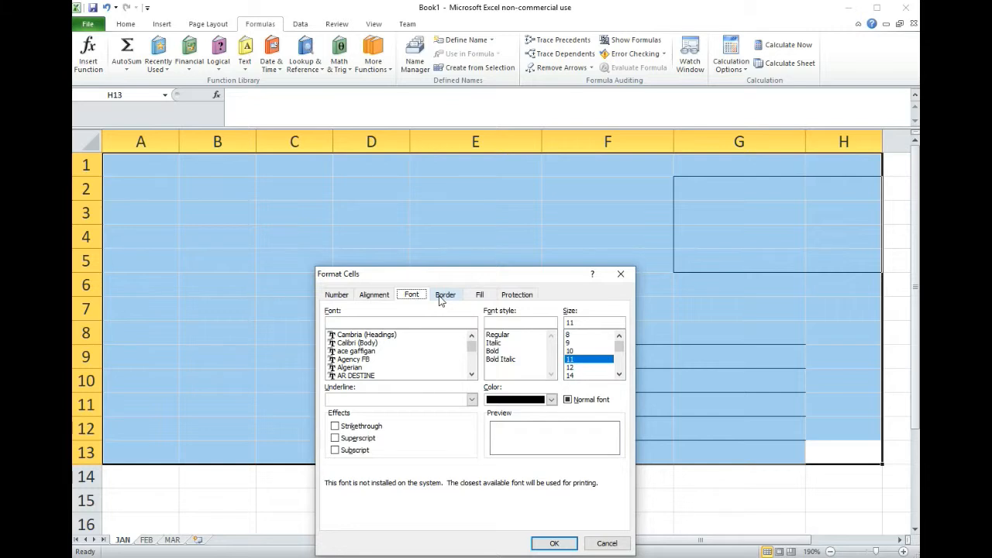
left_click(444, 296)
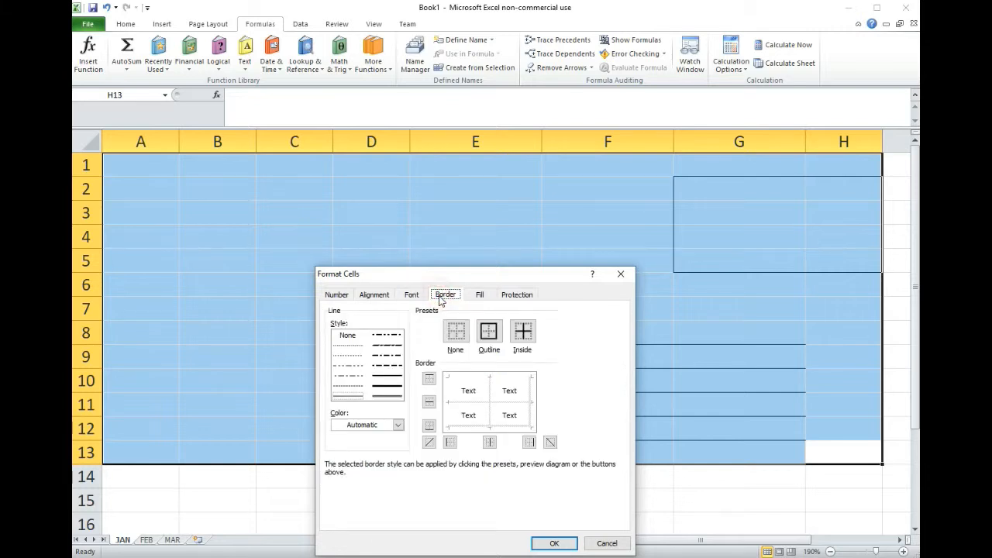
left_click(458, 334)
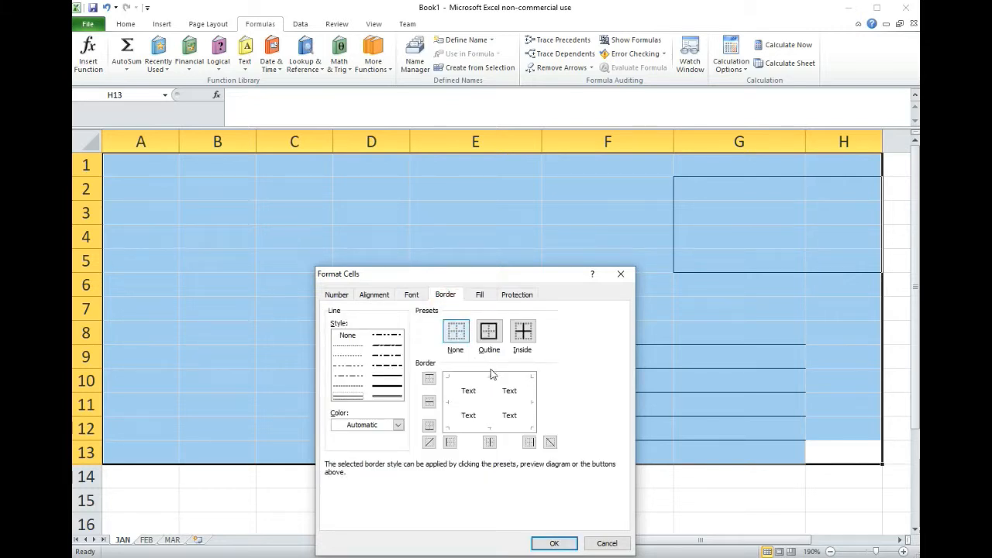
left_click(556, 545)
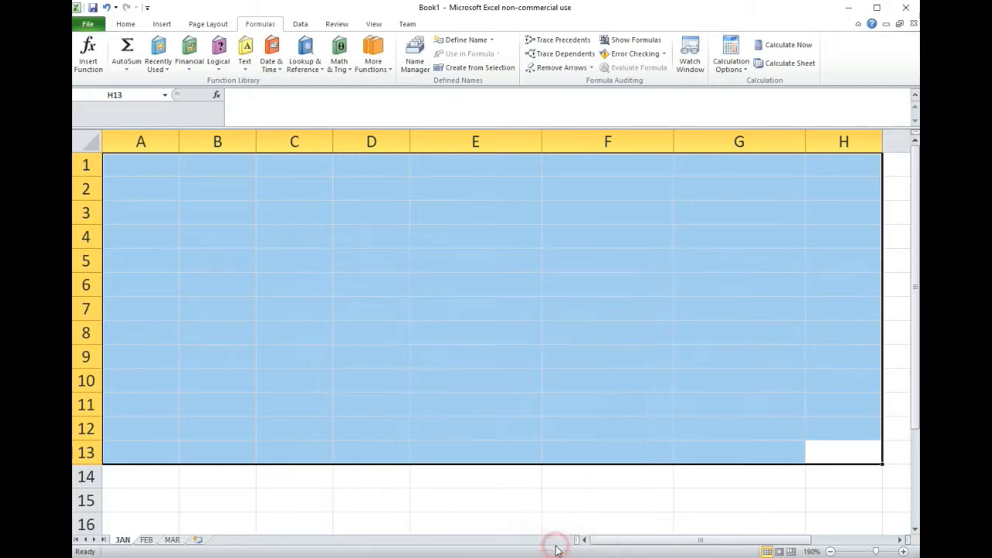
left_click(621, 504)
left_click(210, 259)
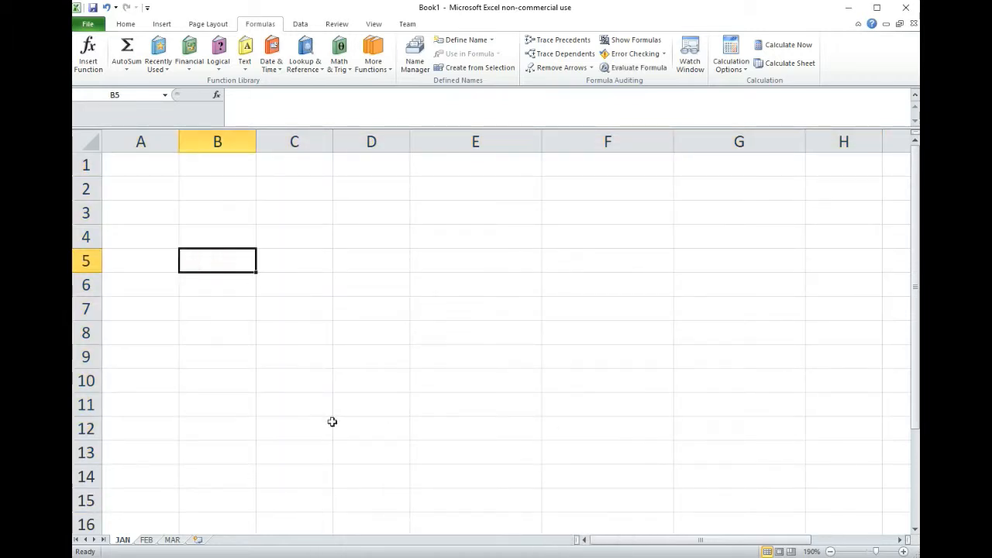
- Enter the numbers 1 to 6 in cells B2:B7 of the JAN sheet
left_click(147, 541)
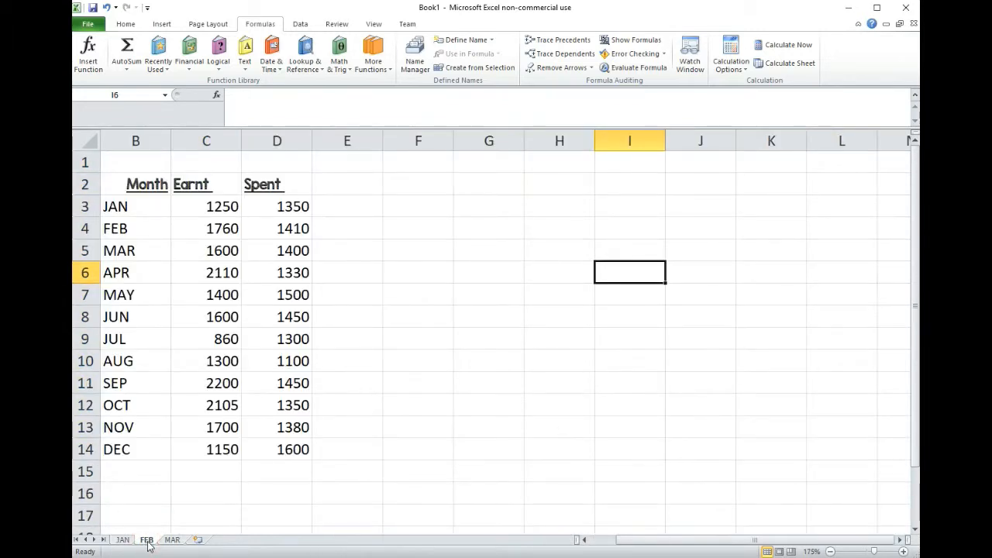
left_click(121, 541)
left_click(206, 191)
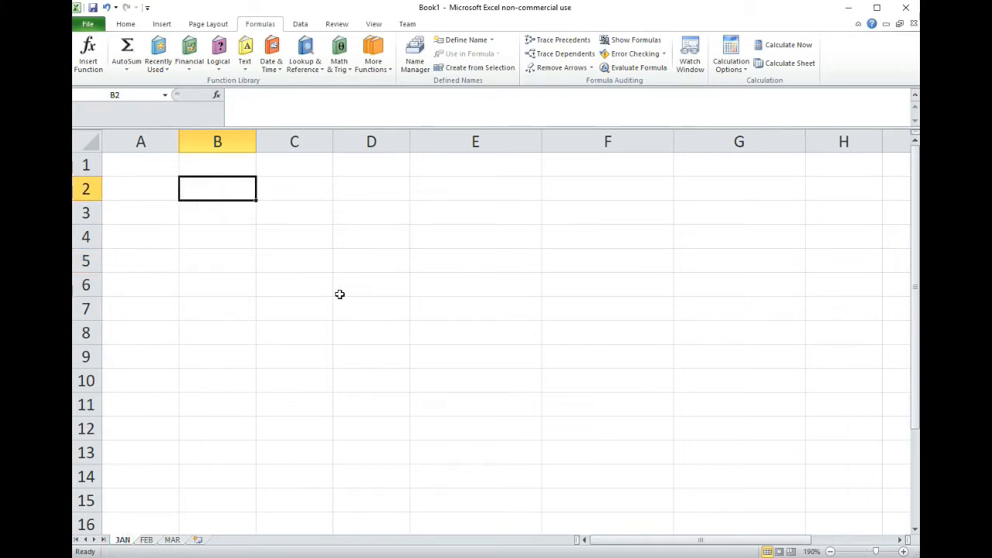
type("1")
key("Return")
type("2")
key("Return")
type("3")
key("Return")
type("4 5")
key("Return")
type("6")
key("Return")
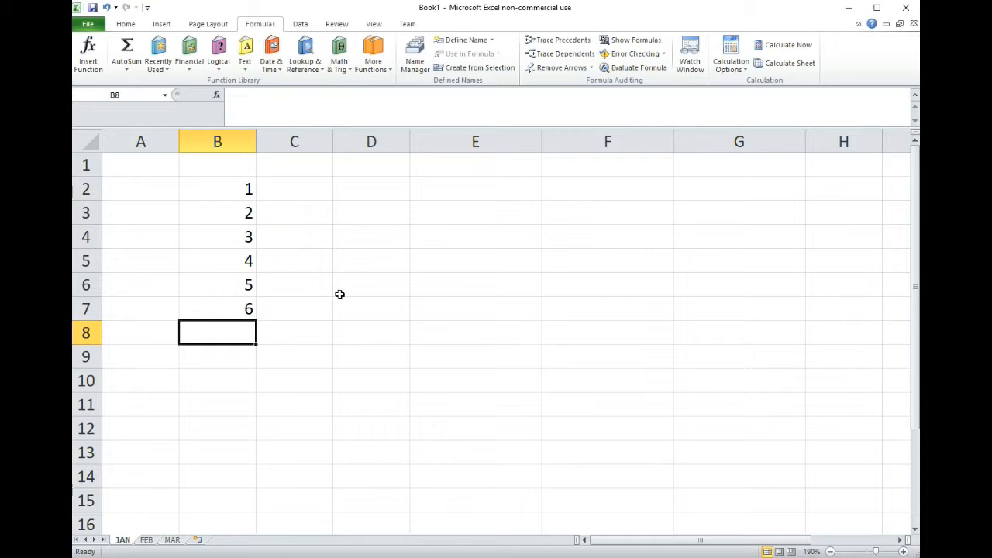
- Enter the running-total formulas =1, =1+2, =1+2+3 and =1+2+3+4 in cells C2 to C5
left_click(283, 198)
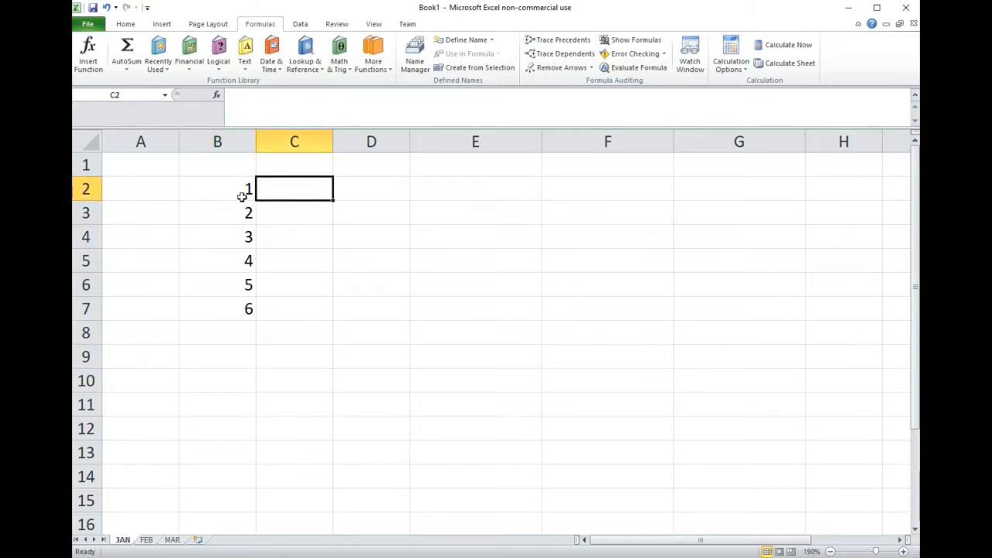
left_click_drag(241, 195, 245, 318)
left_click(285, 189)
type("=1")
key("Return")
type("=1+2")
key("Return")
type("=1+2+3")
key("Return")
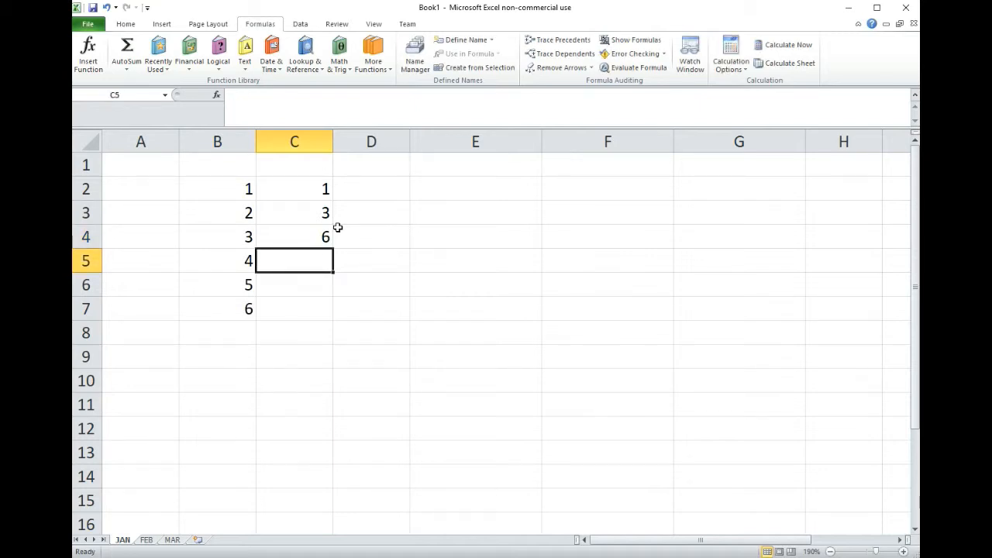
type("=1+2+3+4")
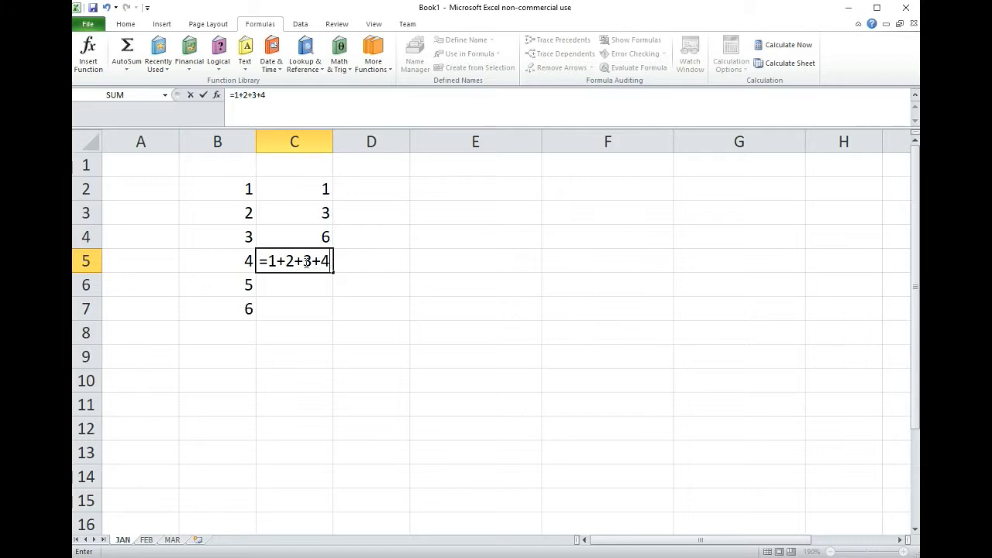
key("Return")
- Replace the formula in C2 with =SUM(B2:B2)
left_click(303, 193)
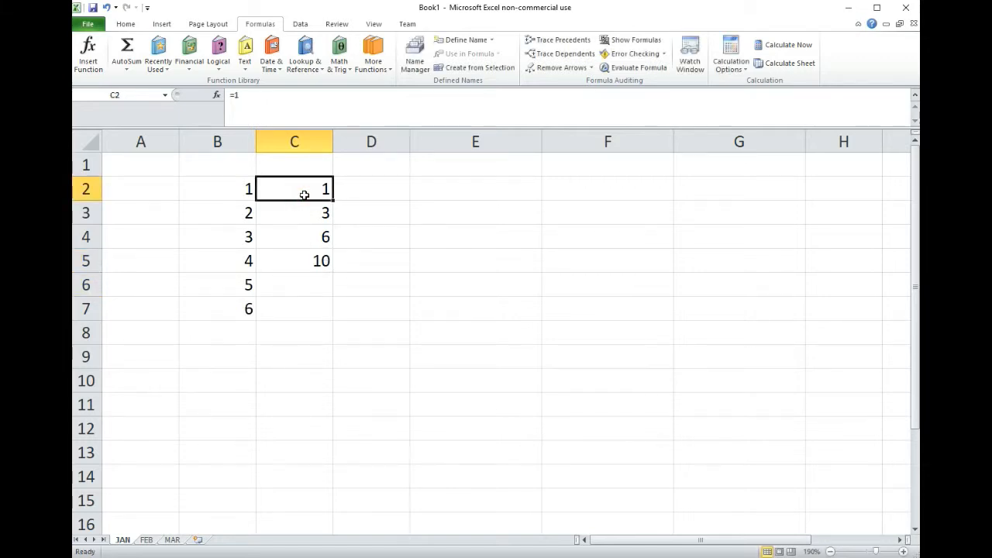
left_click(301, 214)
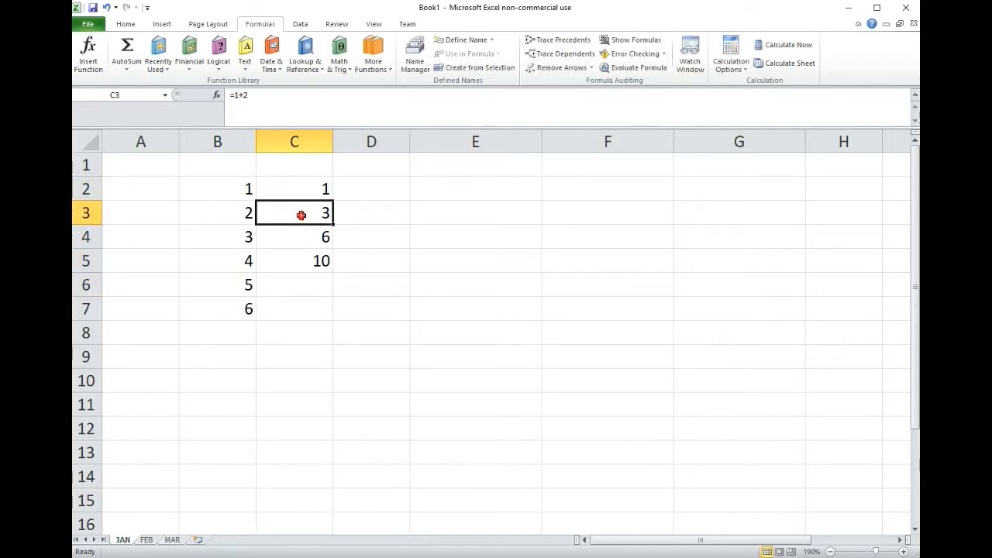
left_click(317, 236)
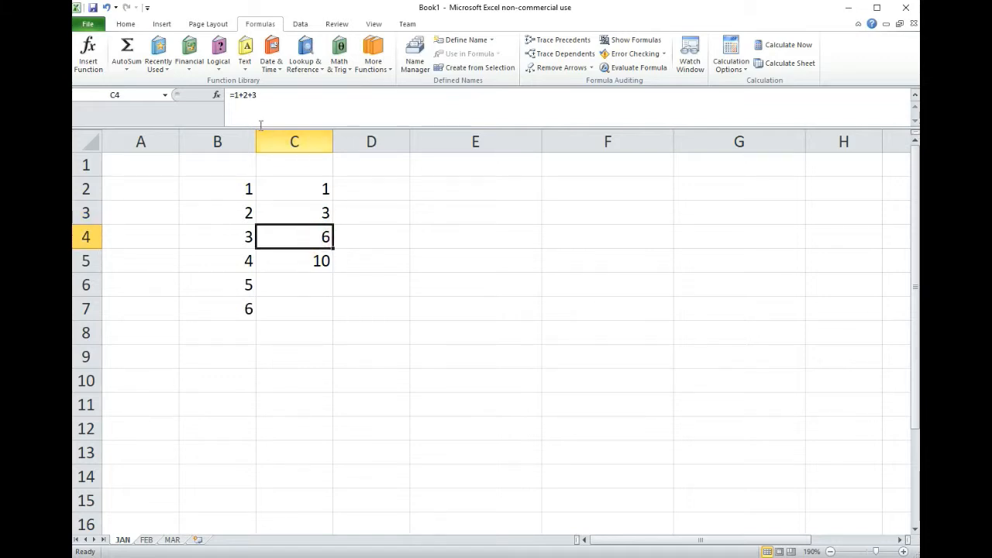
left_click(314, 262)
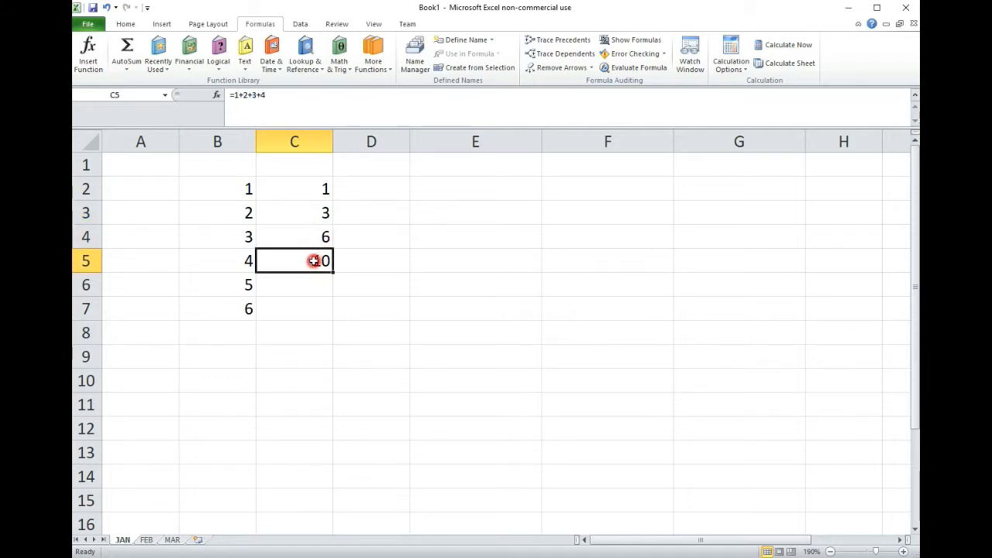
left_click(310, 192)
type("=")
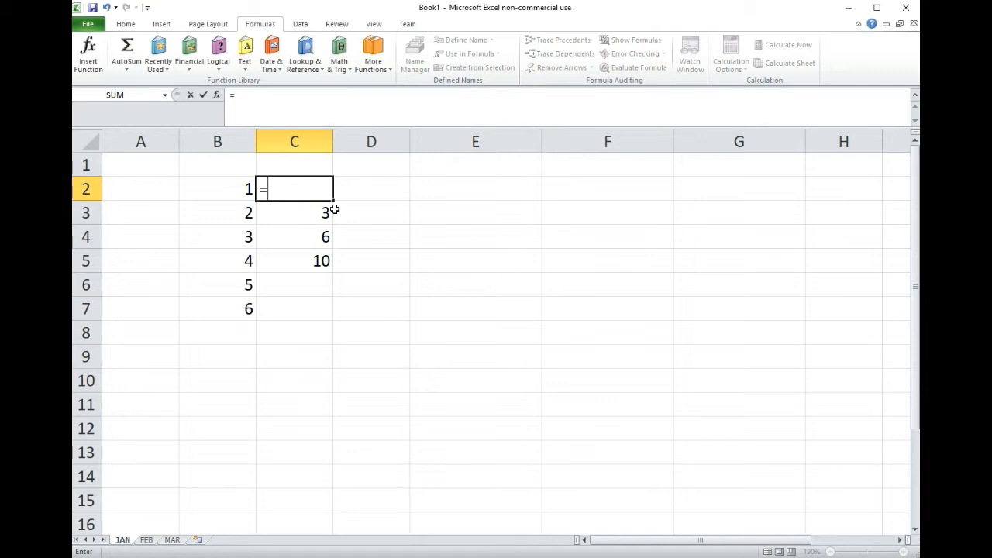
type("SUM(B2:B2")
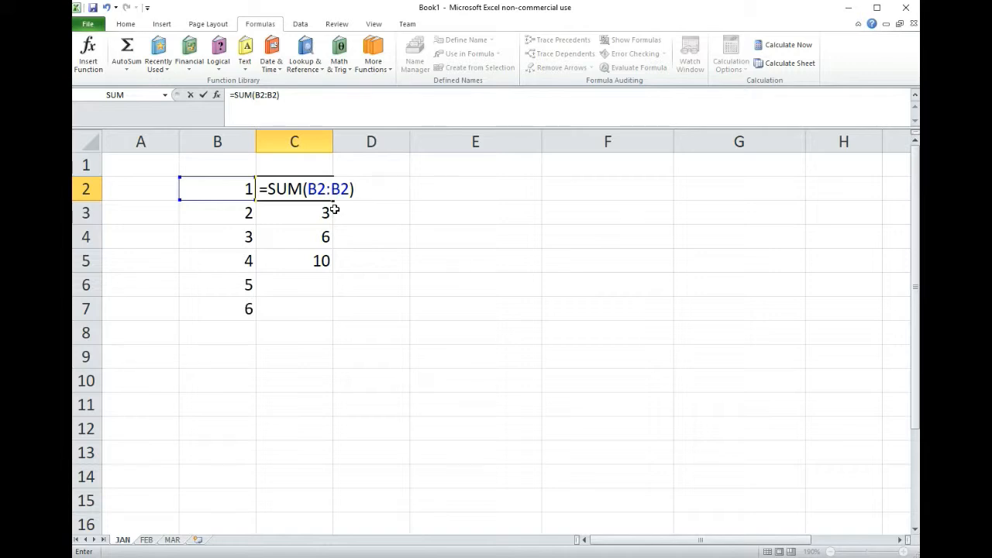
key("Return")
- Clear the entries in C3:C6 and fill the SUM formula from C2 down to C7
left_click(317, 192)
key("Delete")
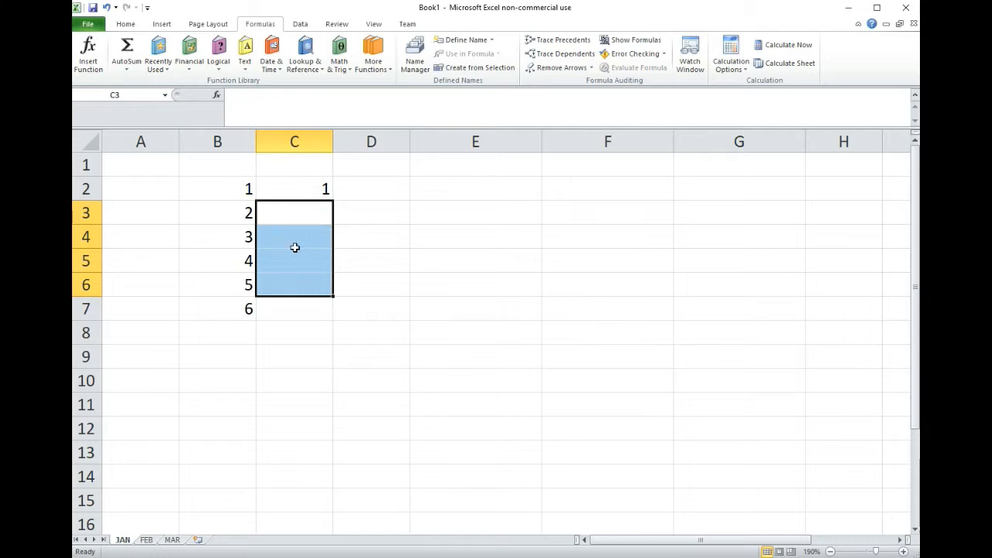
left_click(288, 191)
left_click_drag(333, 200, 326, 314)
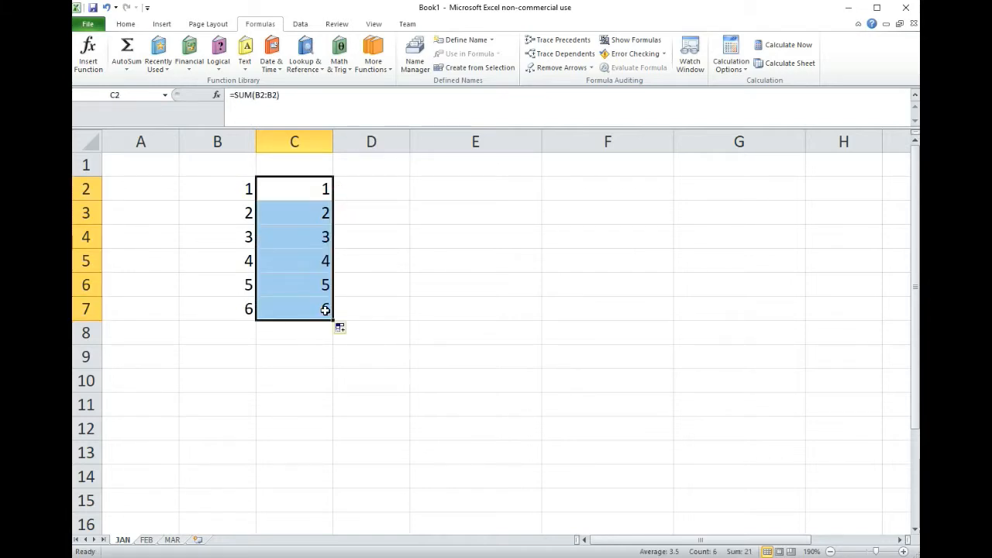
- Examine how the range references in the SUM formulas change from C2 down to C6
left_click(291, 217)
left_click(304, 188)
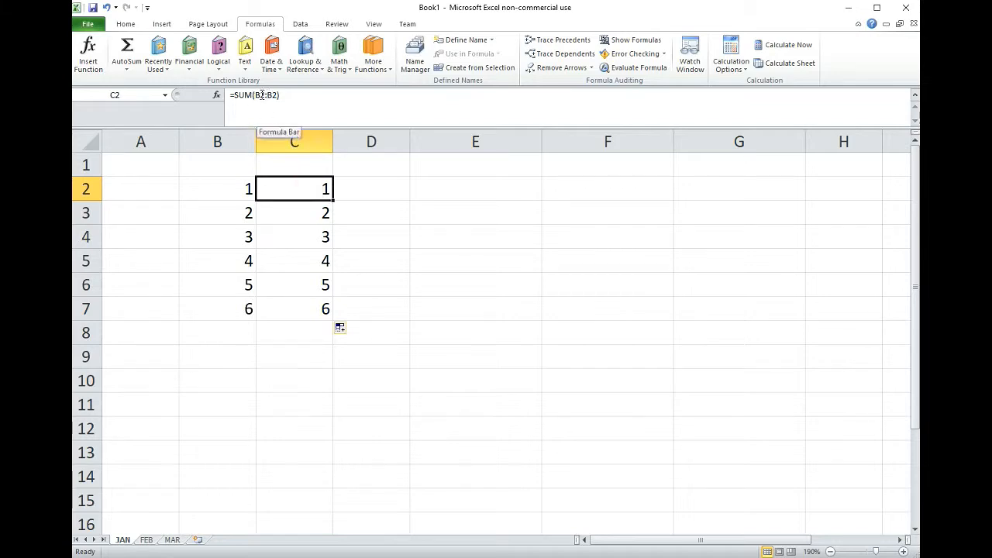
double_click(264, 94)
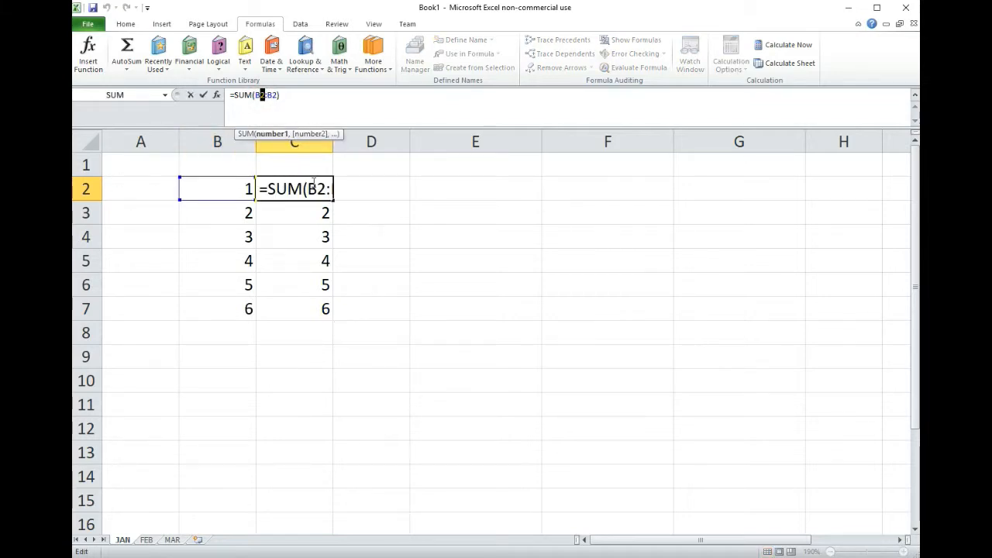
key("Return")
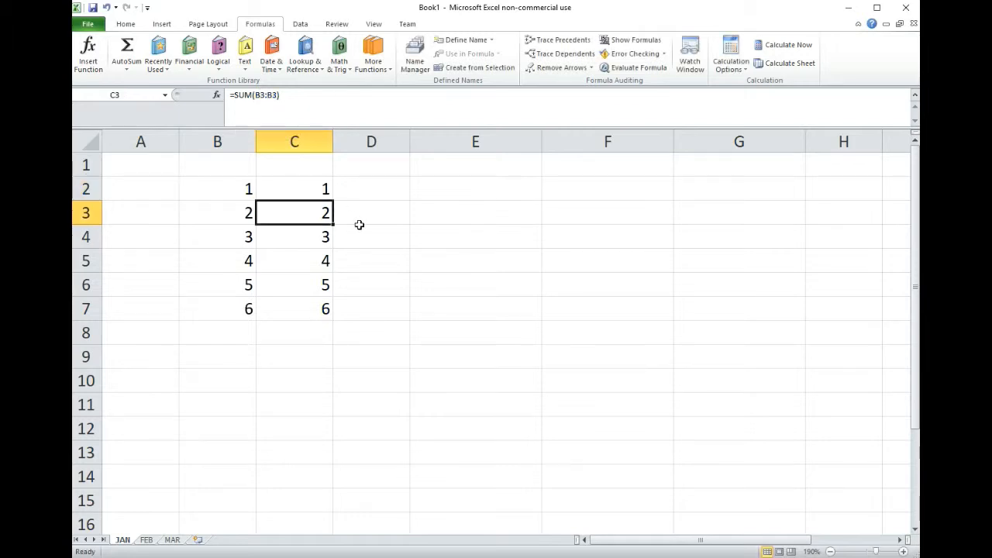
double_click(308, 213)
left_click_drag(259, 95, 280, 96)
key("Return")
left_click(279, 217)
left_click(213, 210)
left_click(303, 237)
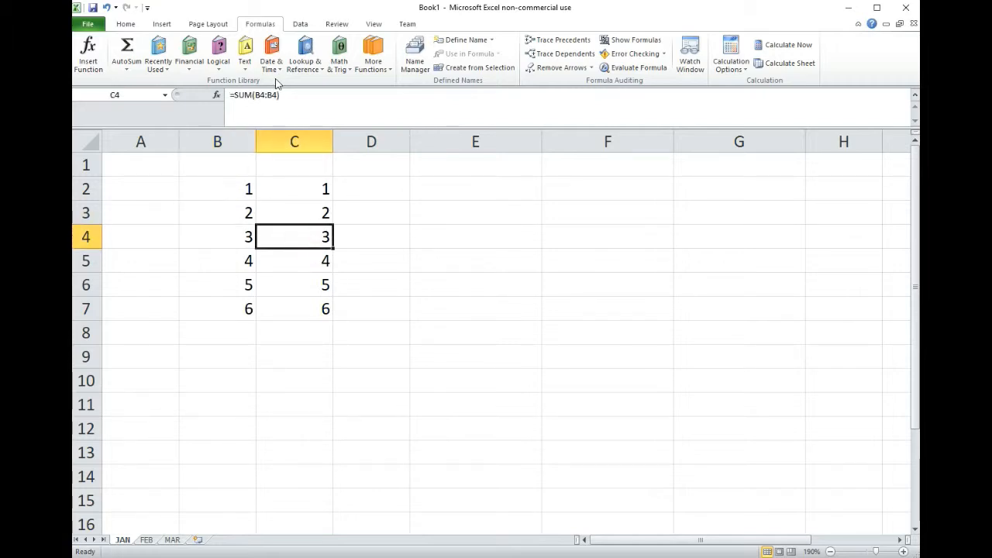
left_click(302, 257)
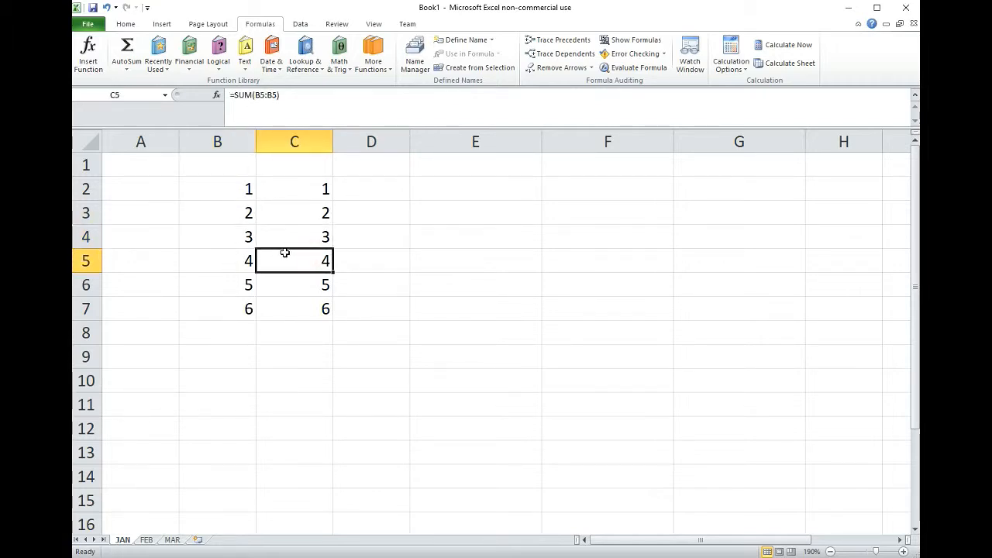
left_click(301, 287)
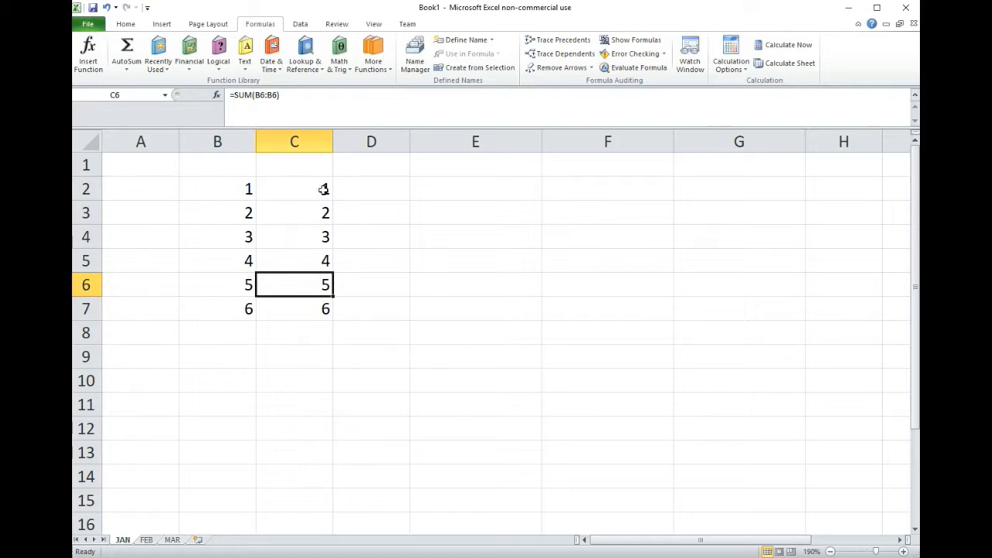
- Change the formula in C3 to =SUM(B2:B3)
left_click(317, 211)
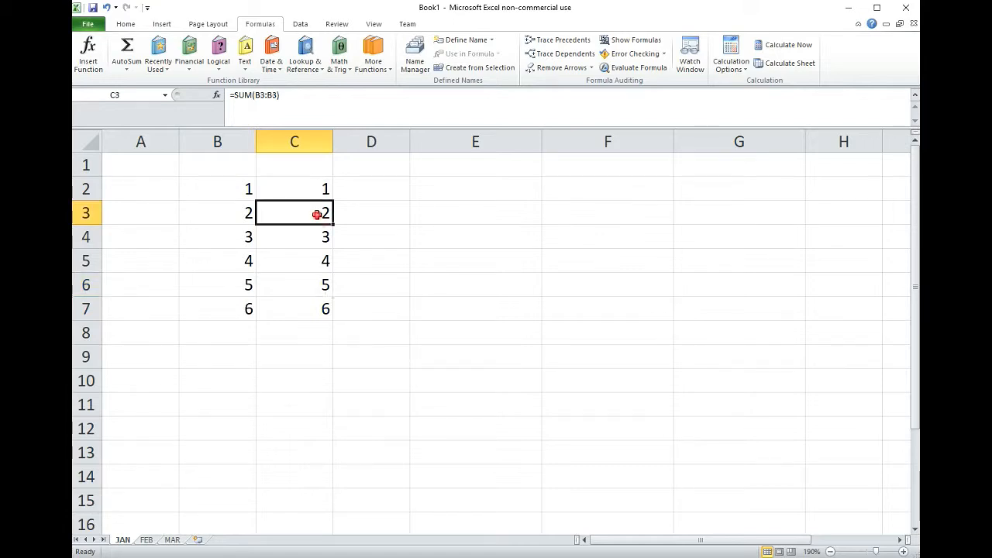
left_click(262, 95)
type("2")
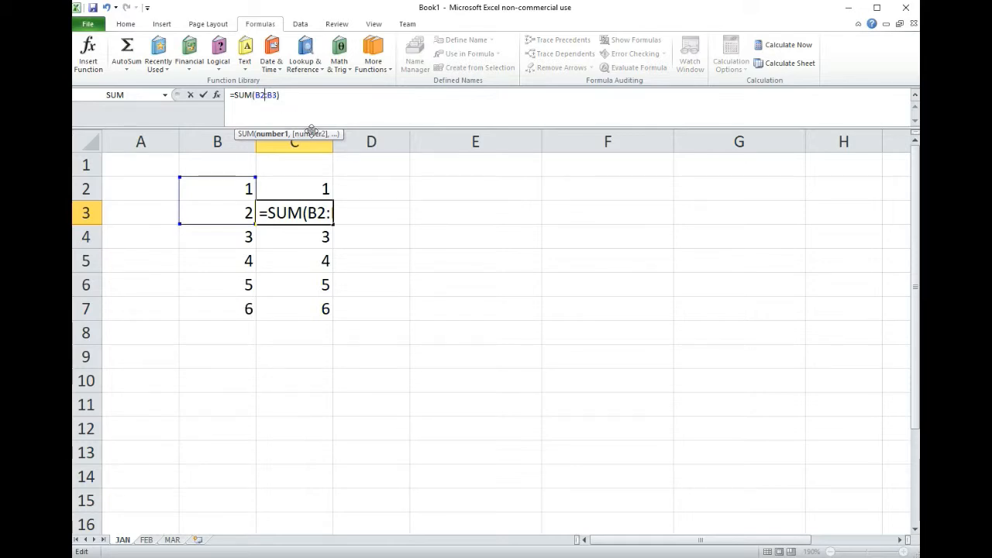
key("Return")
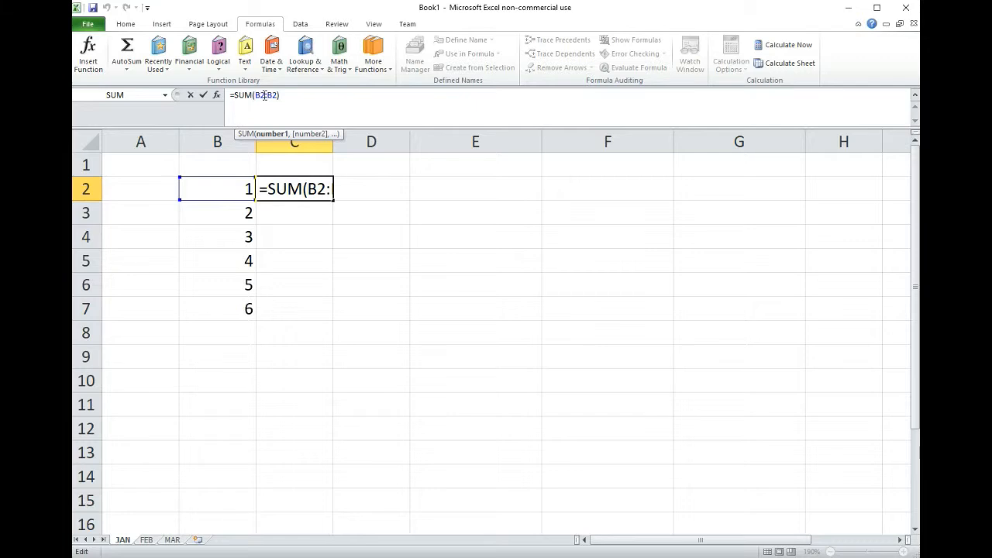
- Lock the starting row in C2 by changing its formula to =SUM(B$2:B2), and fill it down to C7
type("$")
left_click_drag(257, 95, 282, 94)
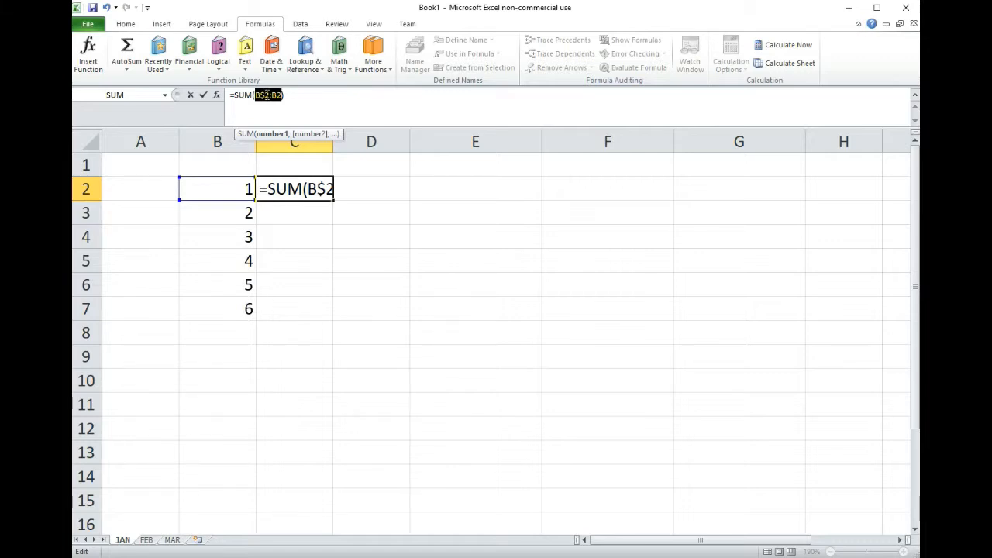
left_click_drag(269, 94, 255, 95)
left_click_drag(272, 95, 284, 95)
key("Return")
left_click(324, 191)
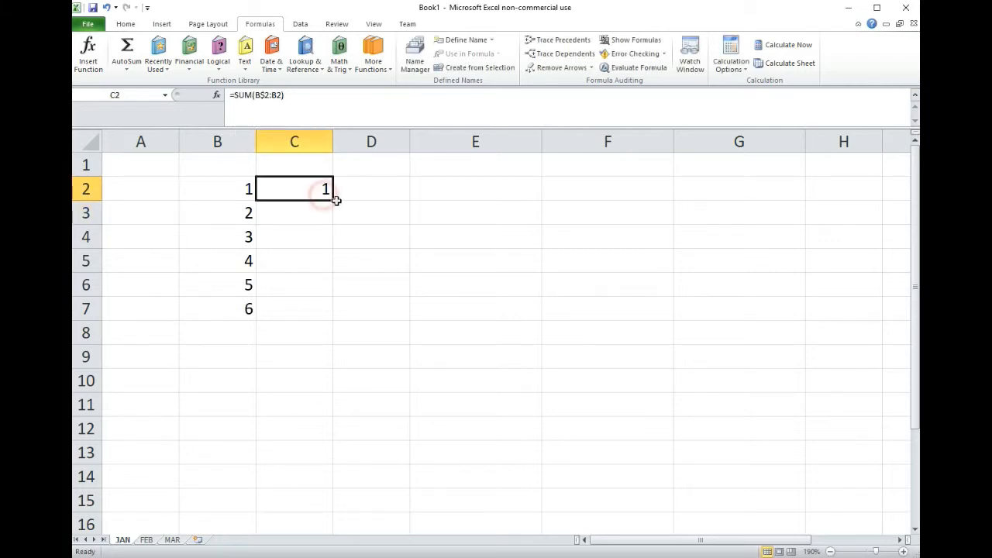
left_click_drag(335, 201, 328, 316)
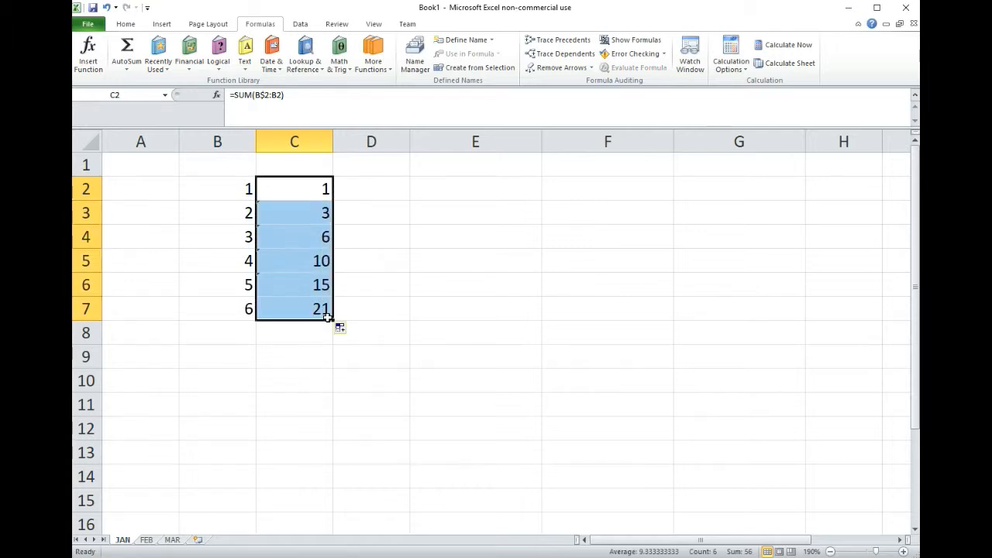
- Examine the range references in the running-total SUM formulas from C3 down to C6
left_click(307, 213)
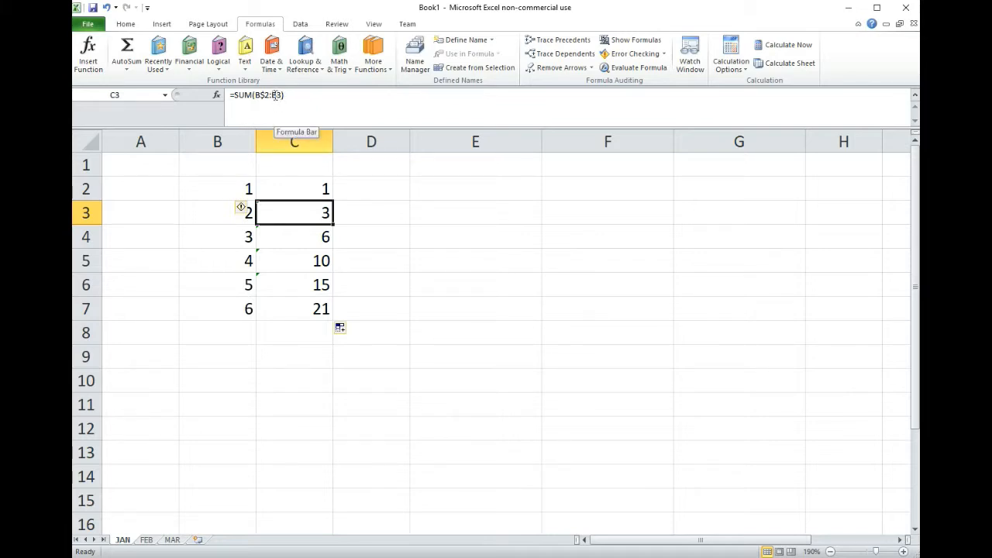
left_click(306, 236)
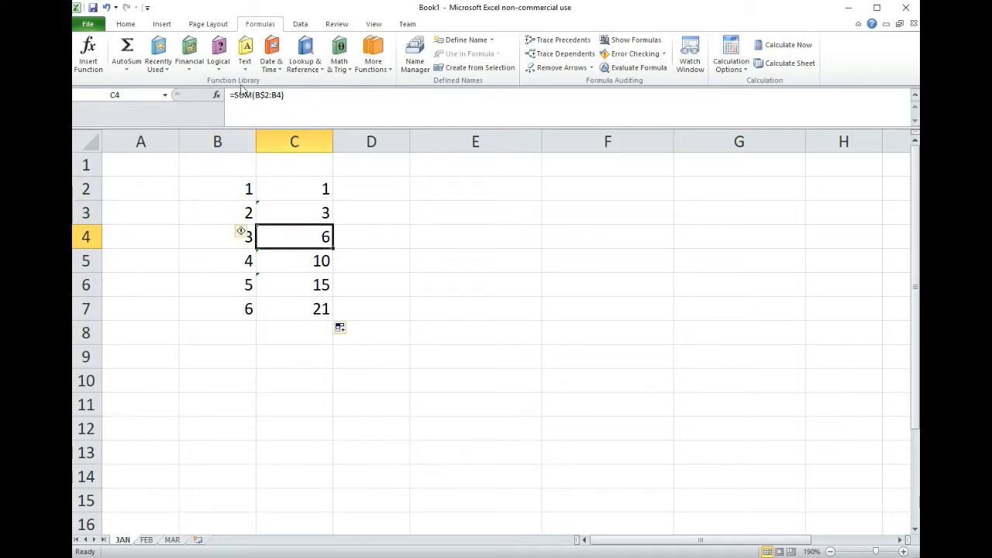
left_click(307, 255)
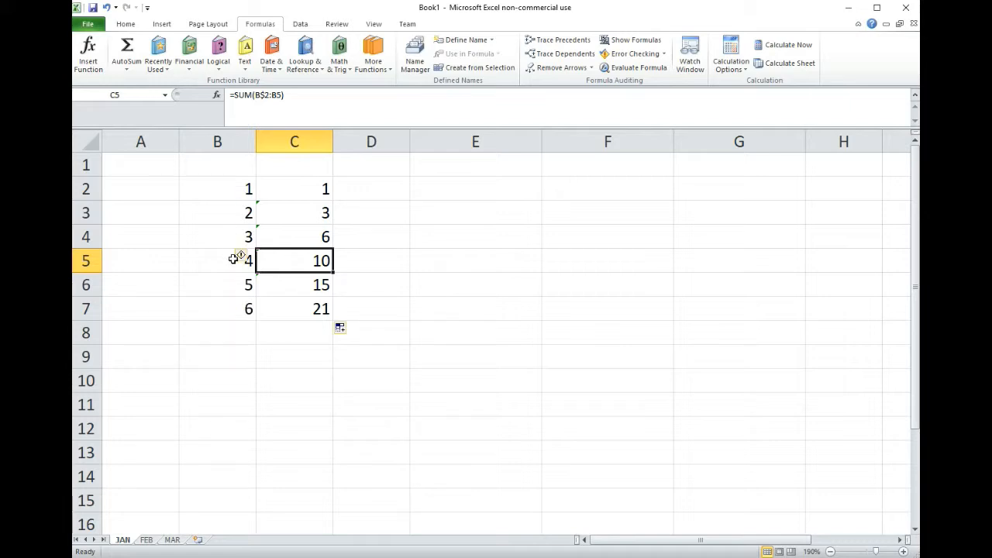
left_click(301, 282)
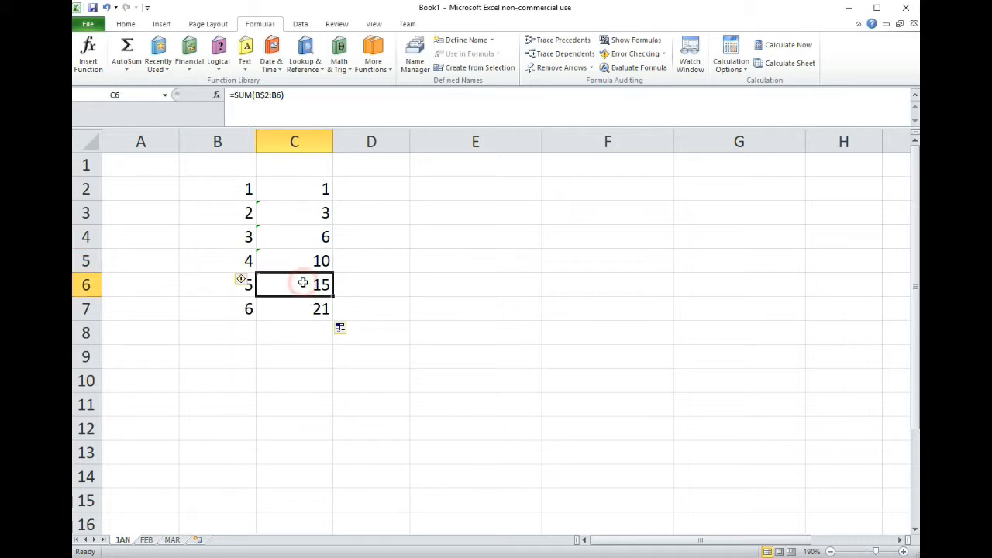
left_click(259, 94)
left_click_drag(255, 95, 282, 95)
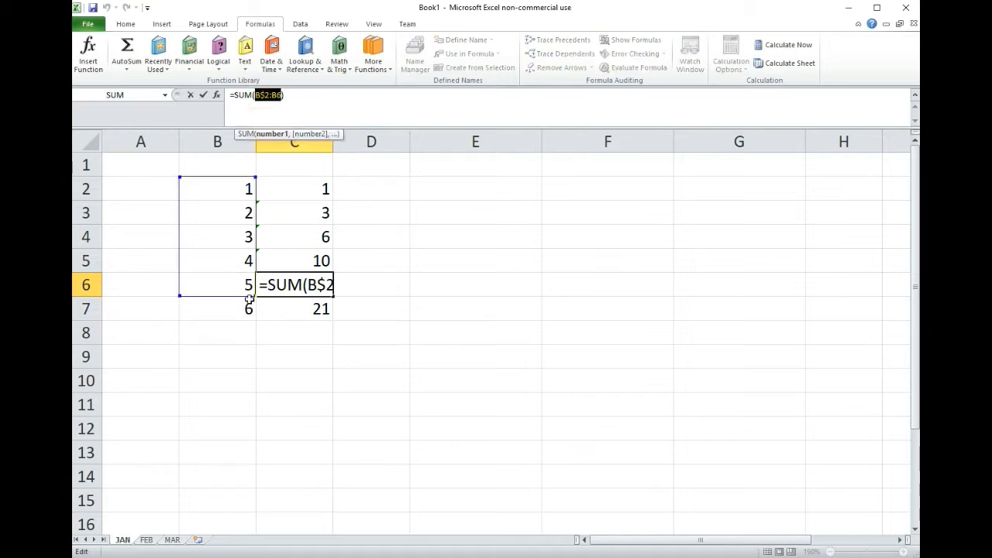
- Re-enter the range in the C6 formula so that it reads =SUM(B$2:B6)
left_click(309, 316)
left_click_drag(324, 288, 312, 285)
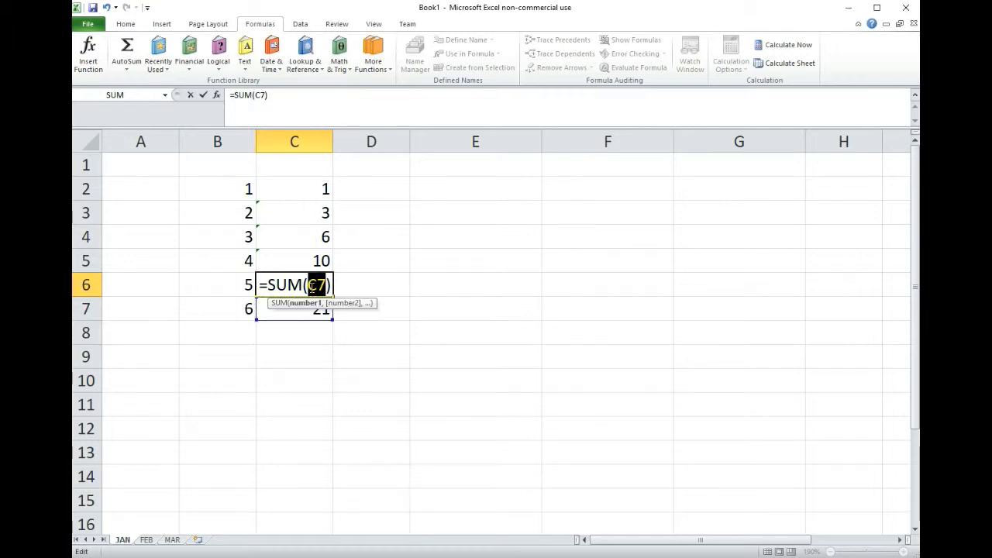
type("B")
type("$6")
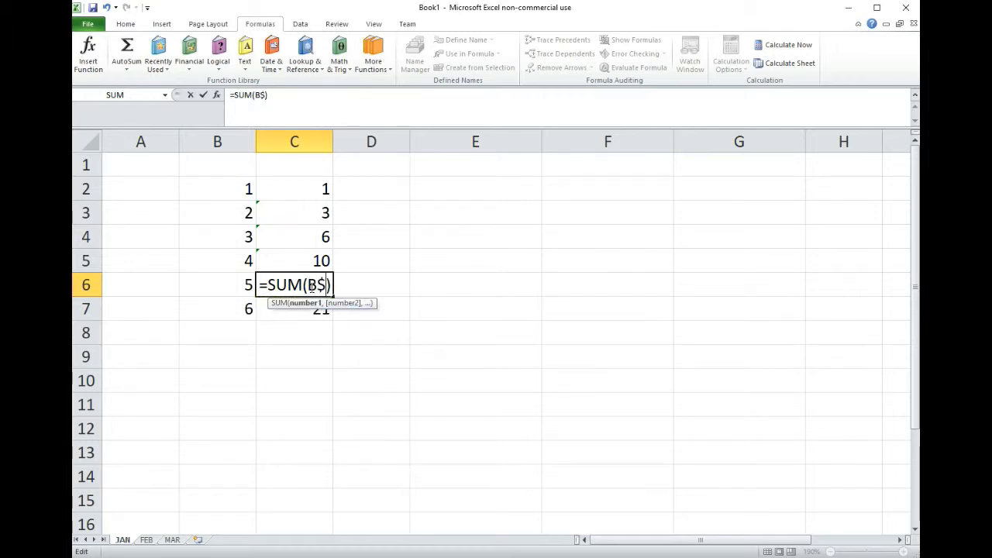
key("BackSpace")
type("2:")
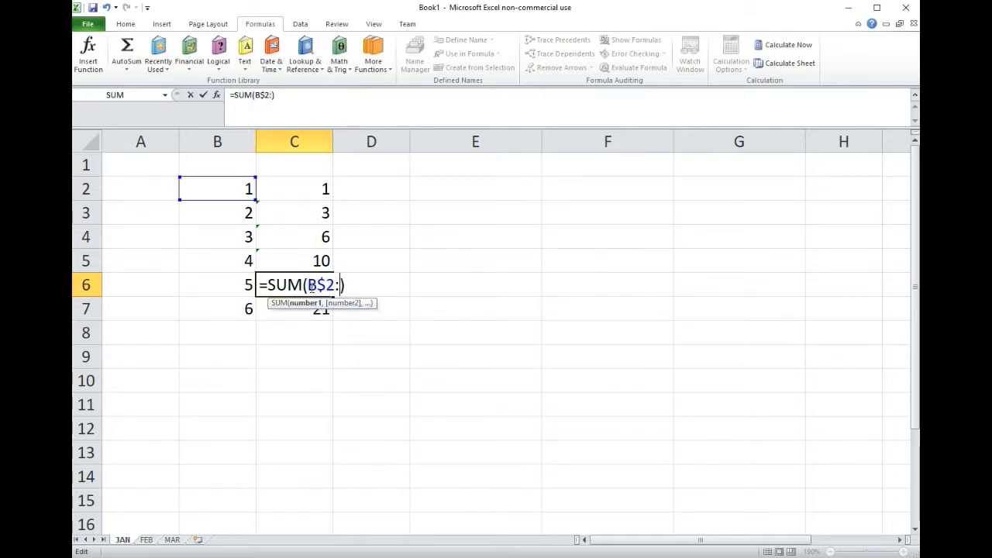
type("B6")
key("Return")
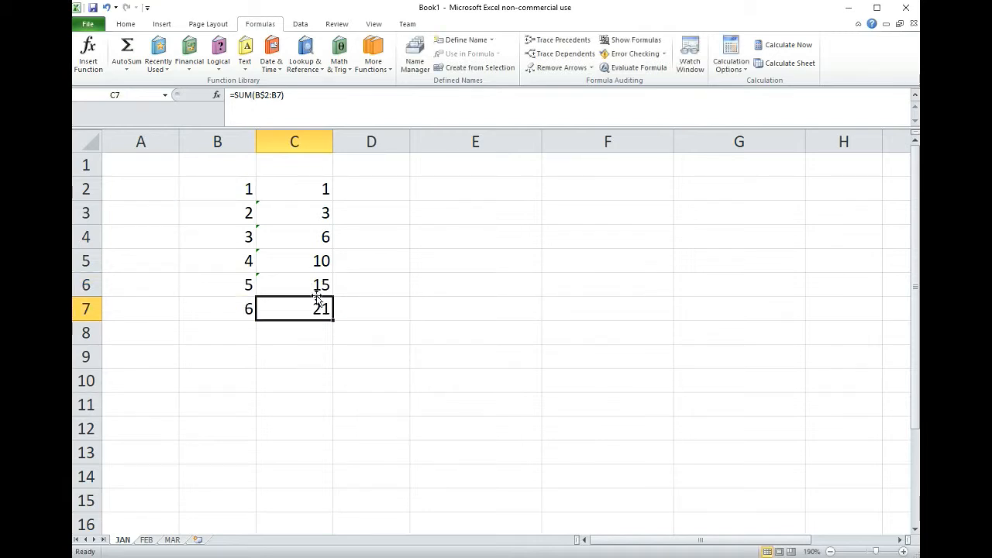
- Check the range in the C7 formula and enter the heading CUMULATIVE SUM in C1
double_click(312, 300)
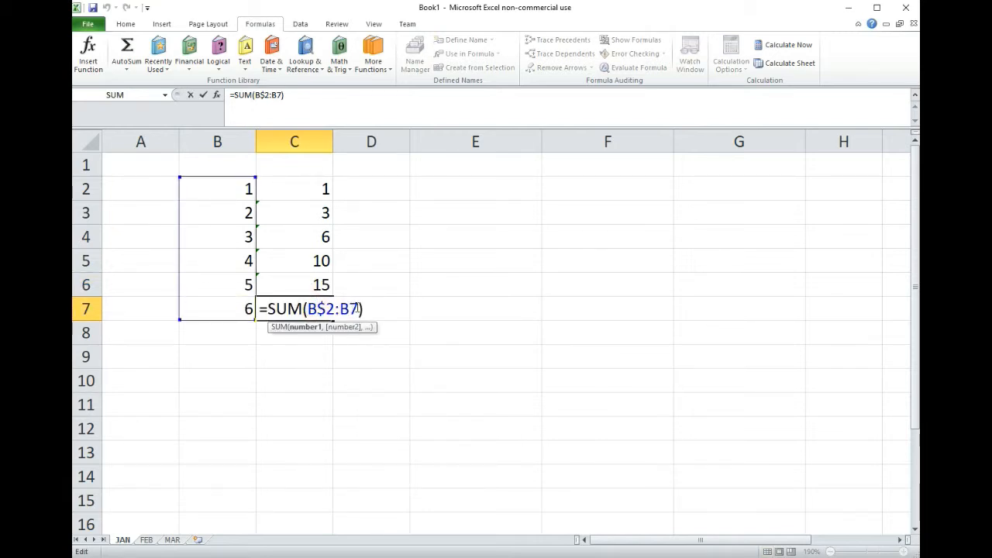
key("Return")
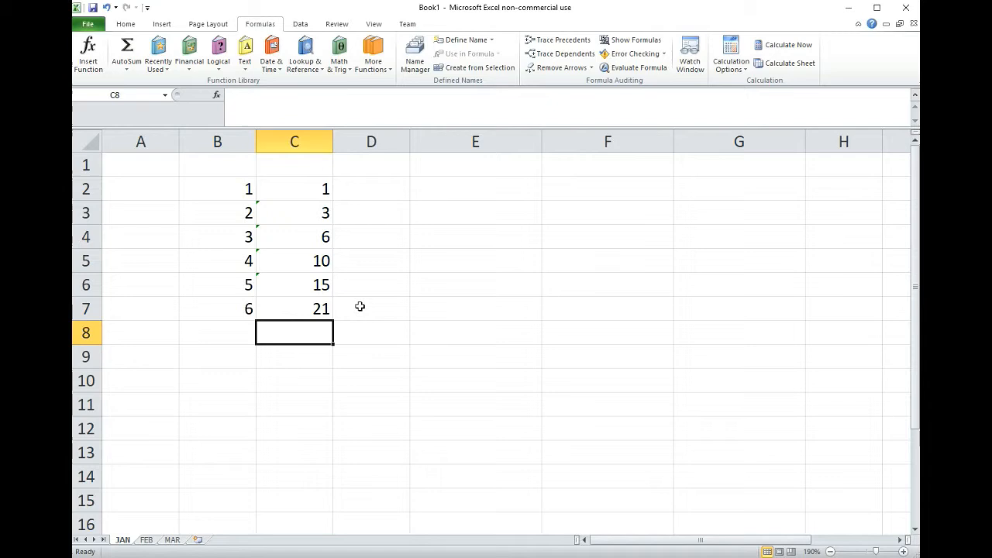
left_click(287, 166)
type("CUMULATIVE SUM")
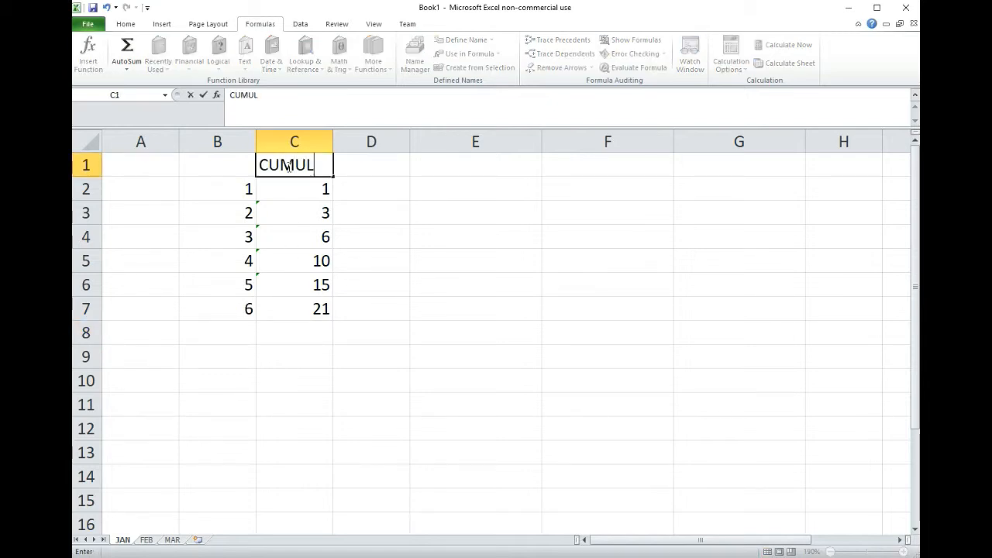
key("Return")
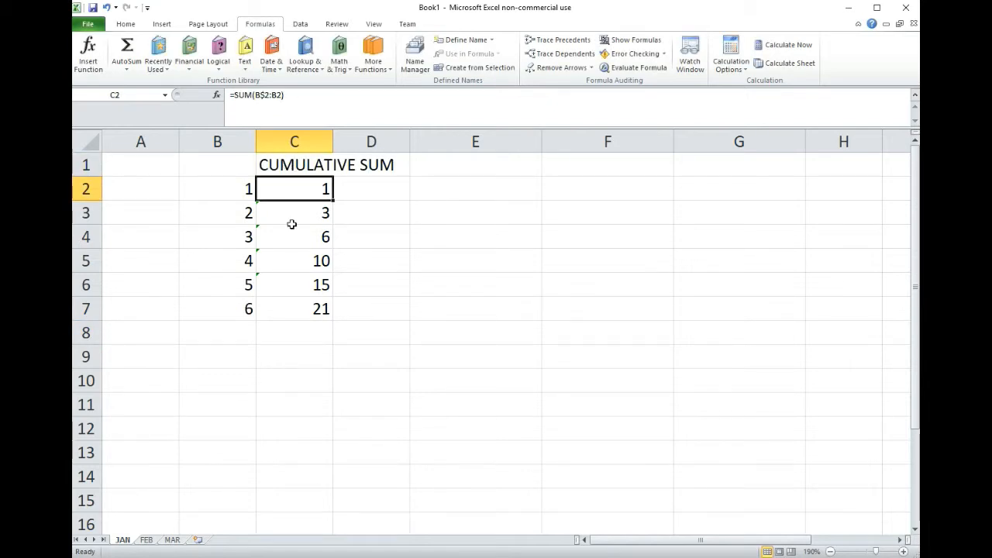
- Copy the Month, Earnt and Spent table in B2:D14 of the FEB sheet to the JAN sheet, starting at E2
left_click(147, 540)
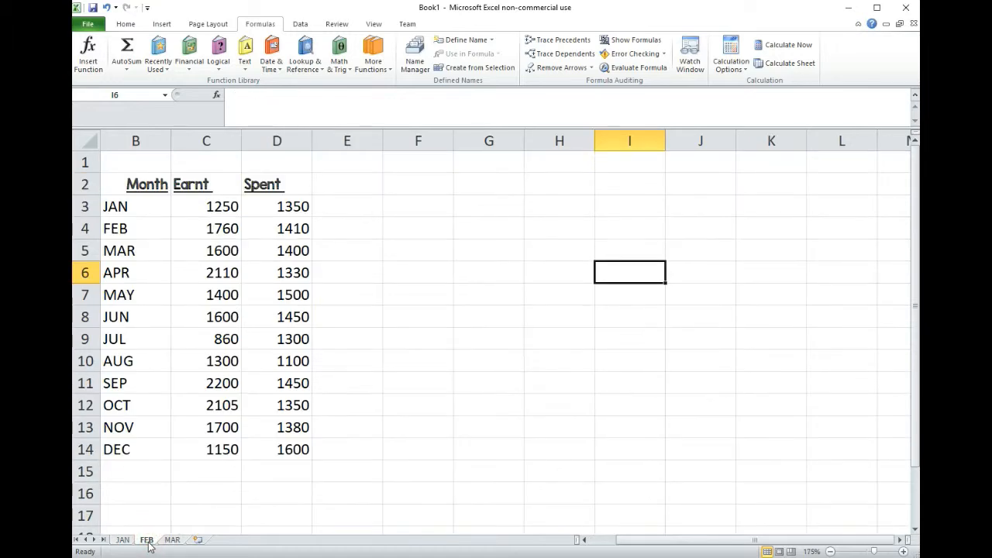
left_click_drag(131, 185, 267, 442)
key("ctrl+c")
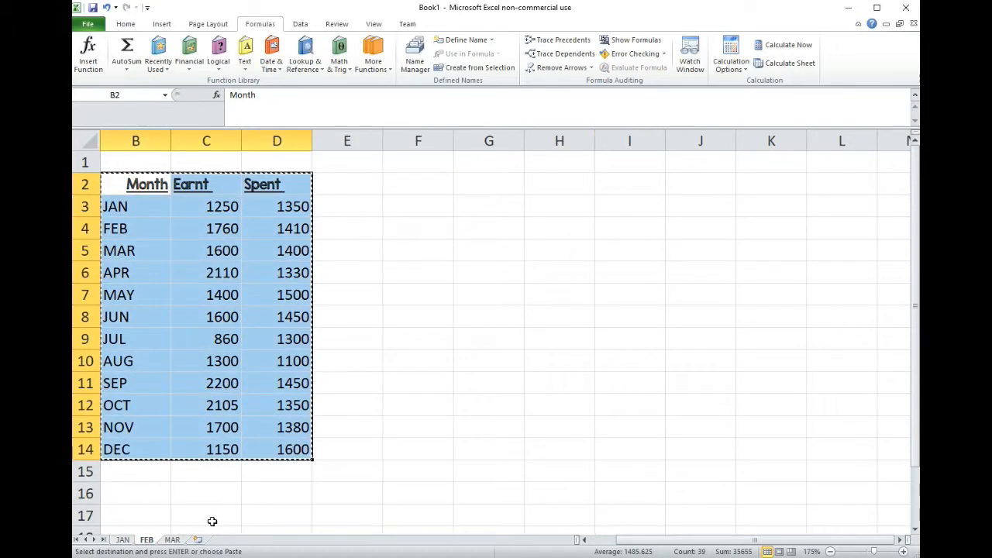
left_click(122, 540)
left_click(483, 195)
key("ctrl+v")
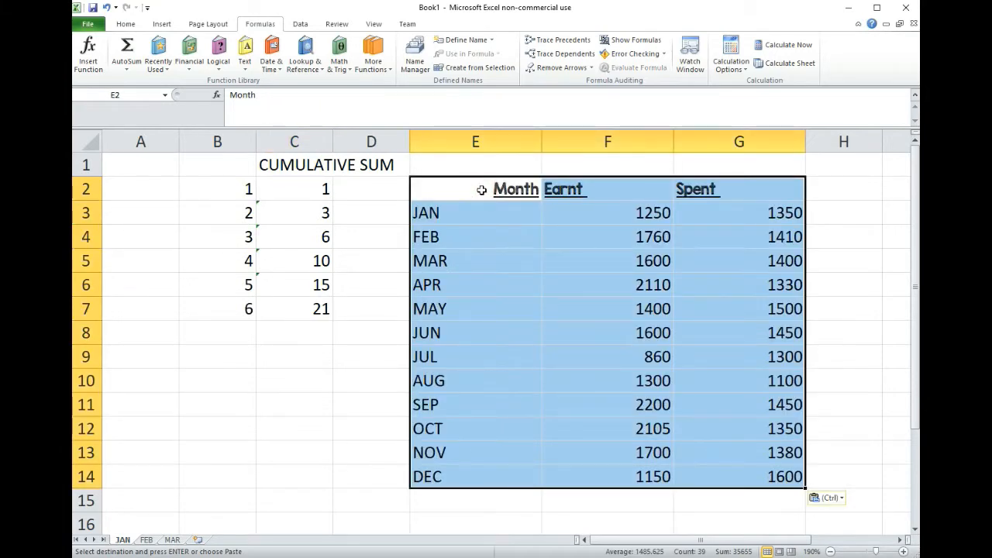
- Narrow the Earnt and Spent columns, F and G, to fit their contents more closely
left_click(580, 141)
left_click_drag(673, 140, 606, 140)
left_click(696, 141)
left_click_drag(739, 141, 664, 150)
- Enter the heading Cumulative earnt in H2, beside the Spent column
left_click(702, 189)
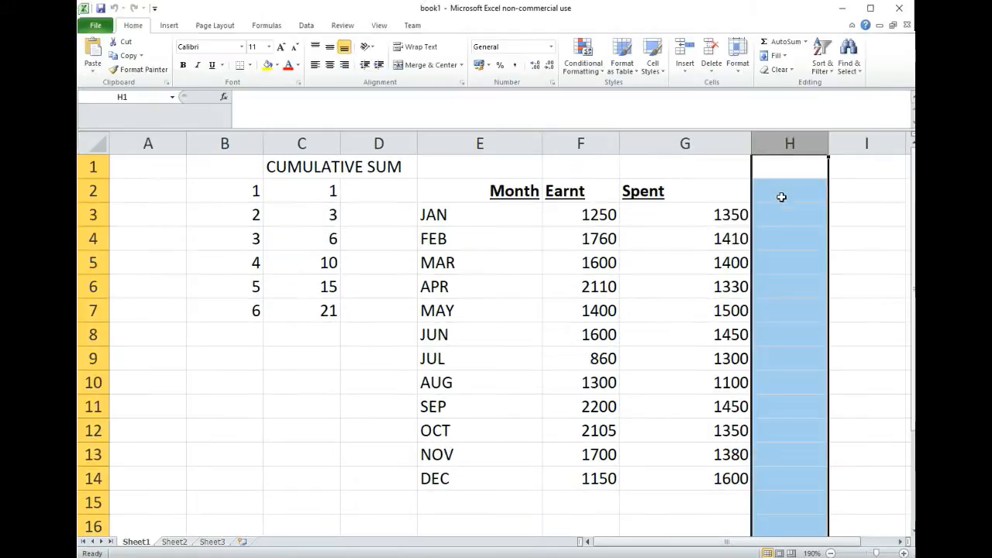
left_click(782, 192)
type("Cum")
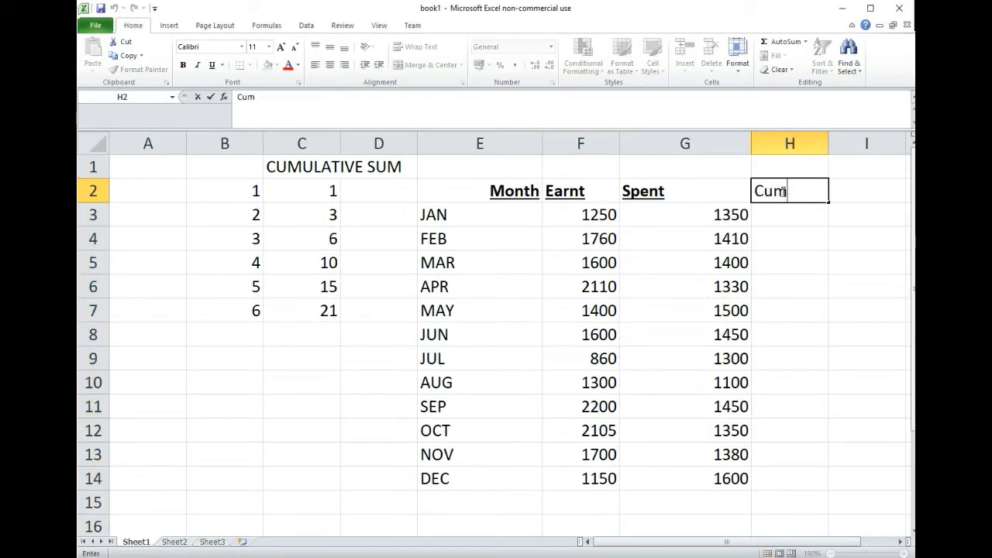
type("ulative earnt")
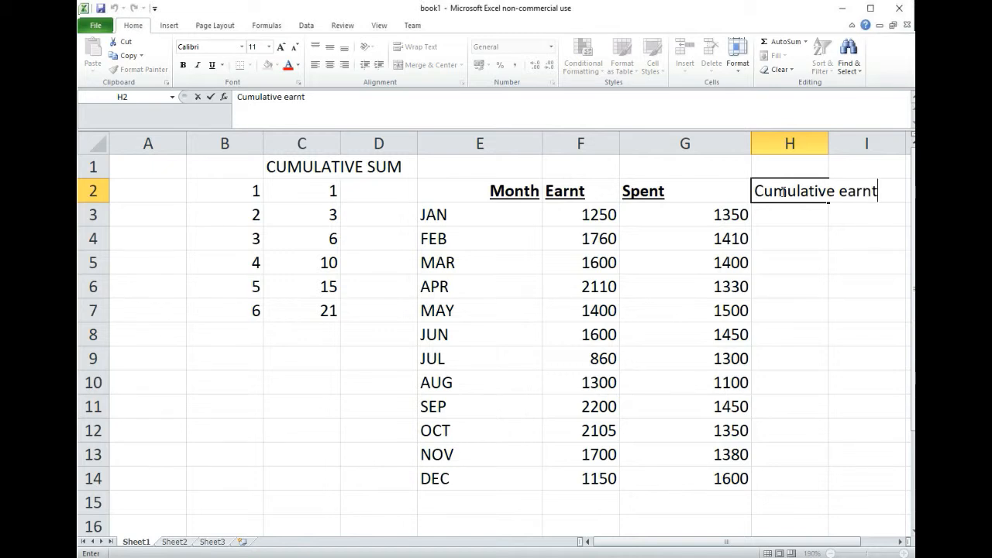
key("Return")
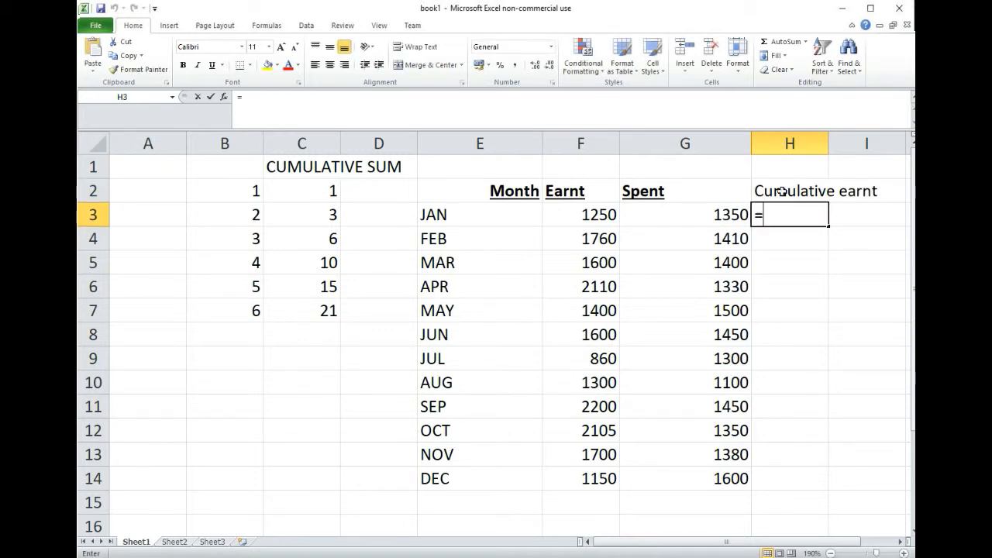
- Enter =SUM(F$3:F3) in H3 to start the cumulative earnings with a locked starting row
type("=sum(f")
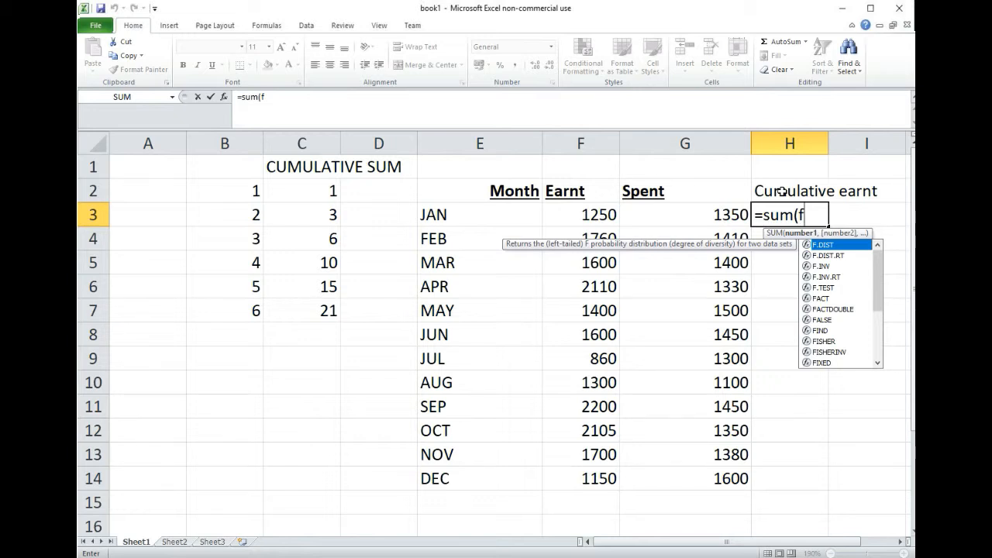
type("3")
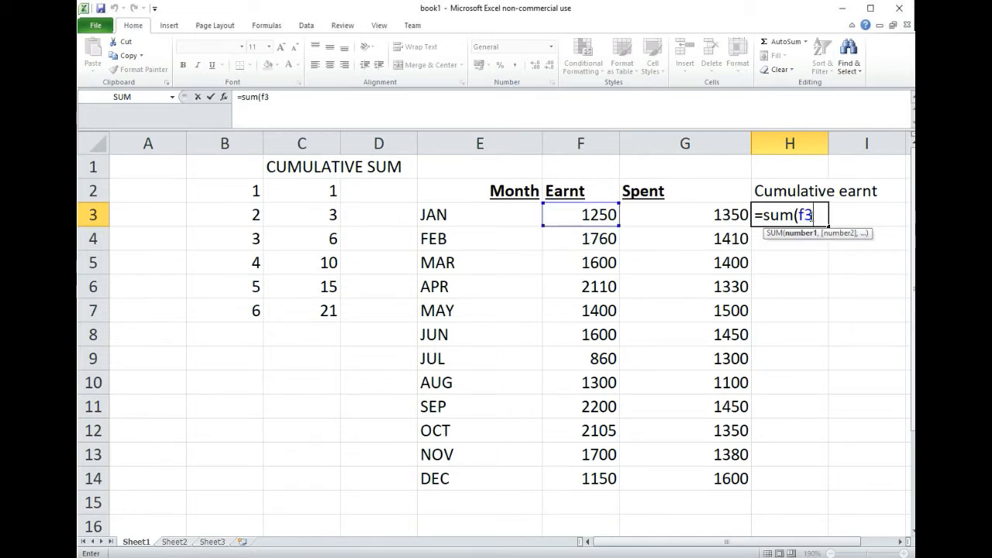
left_click(808, 210)
type("$")
type(":f3)")
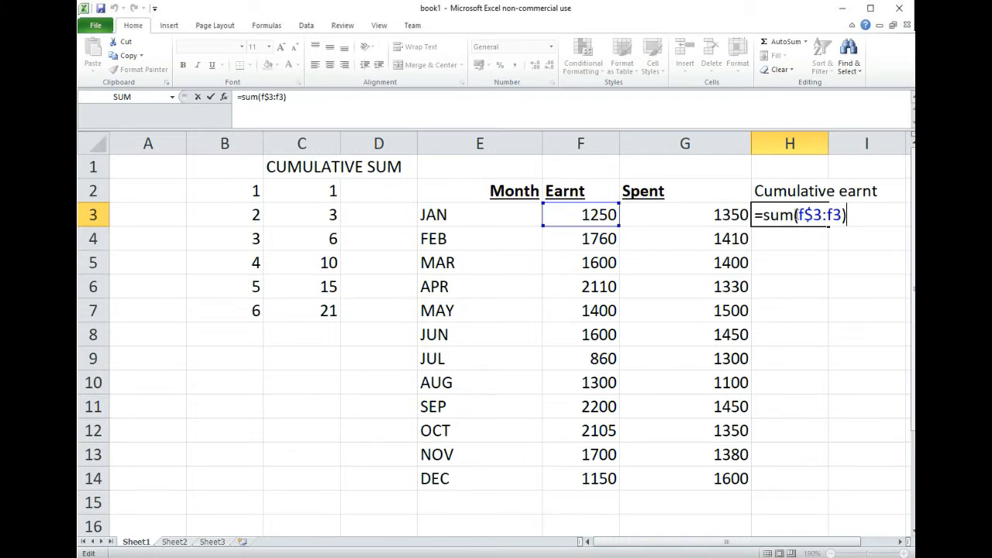
key("Return")
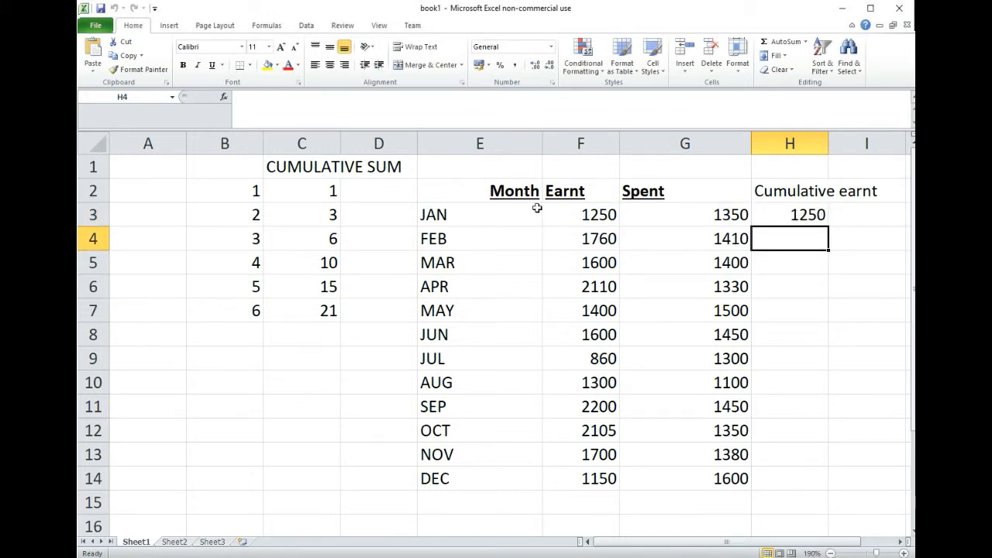
- Fill the cumulative SUM formula from H3 down to H14, the December row
left_click(792, 217)
left_click_drag(828, 226, 825, 248)
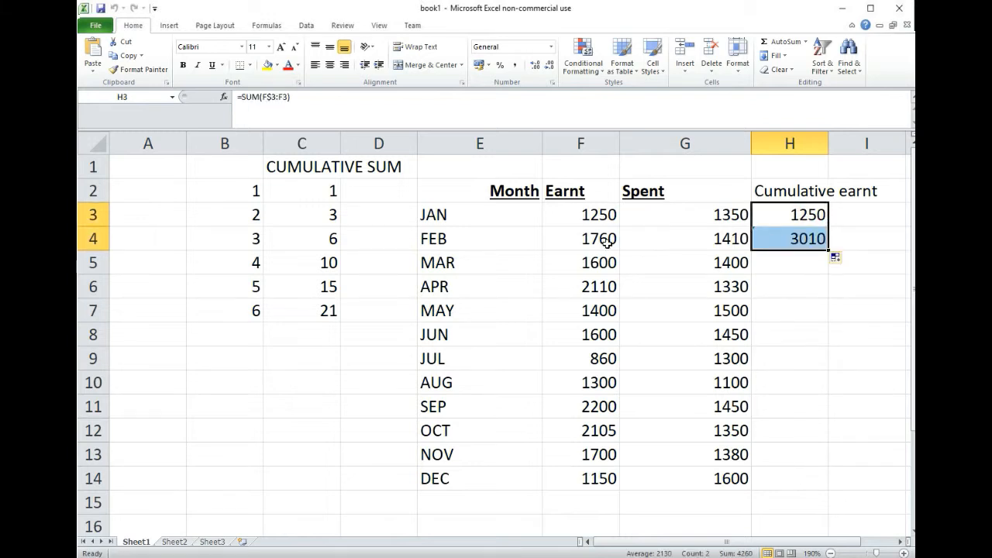
double_click(828, 251)
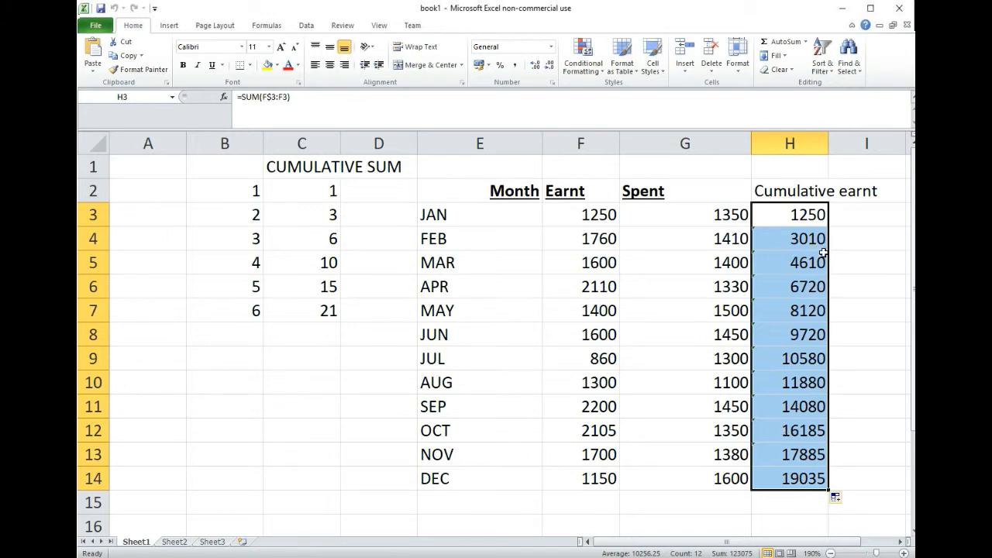
- Compare the December total in H14 with the sum of F3:F14 and examine the locked range in its formula
left_click(791, 480)
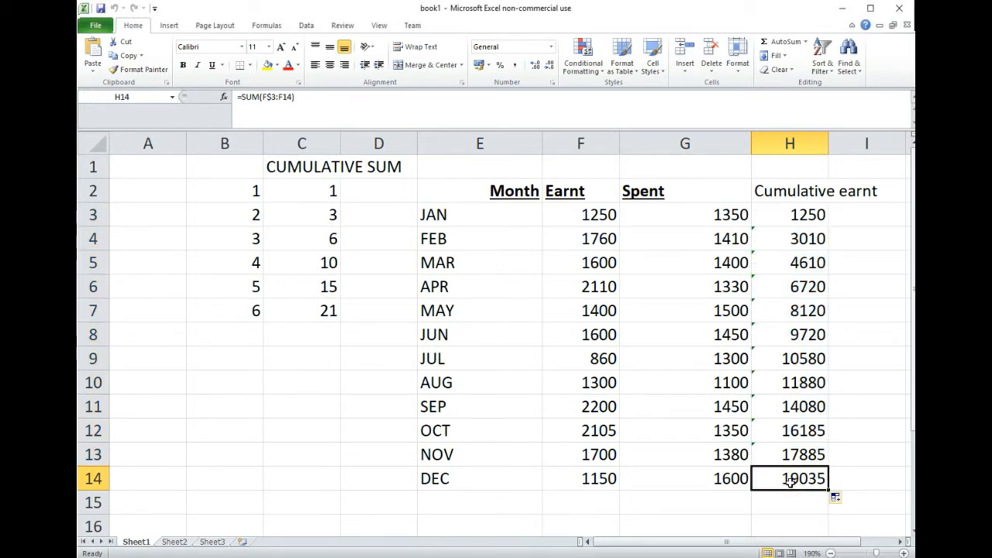
left_click_drag(609, 217, 604, 493)
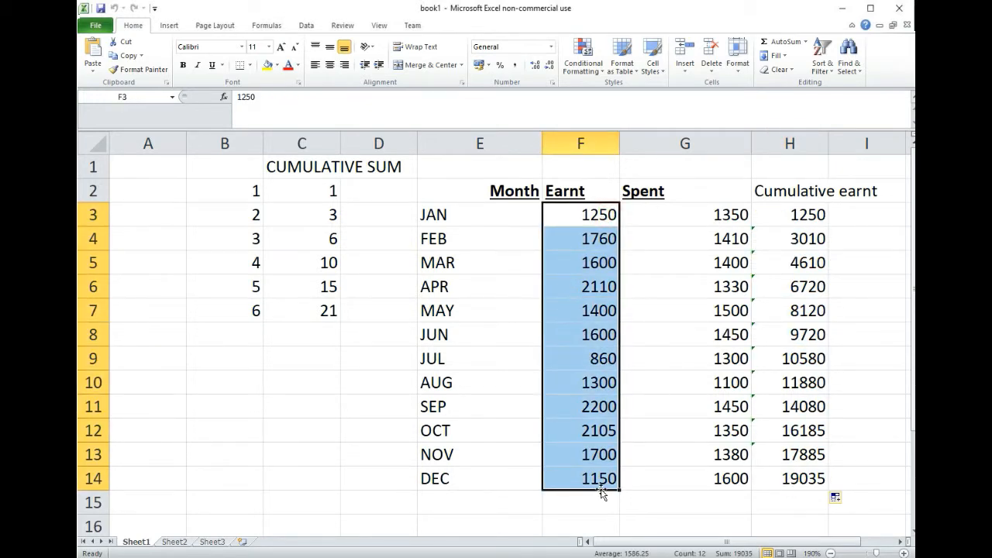
left_click(811, 479)
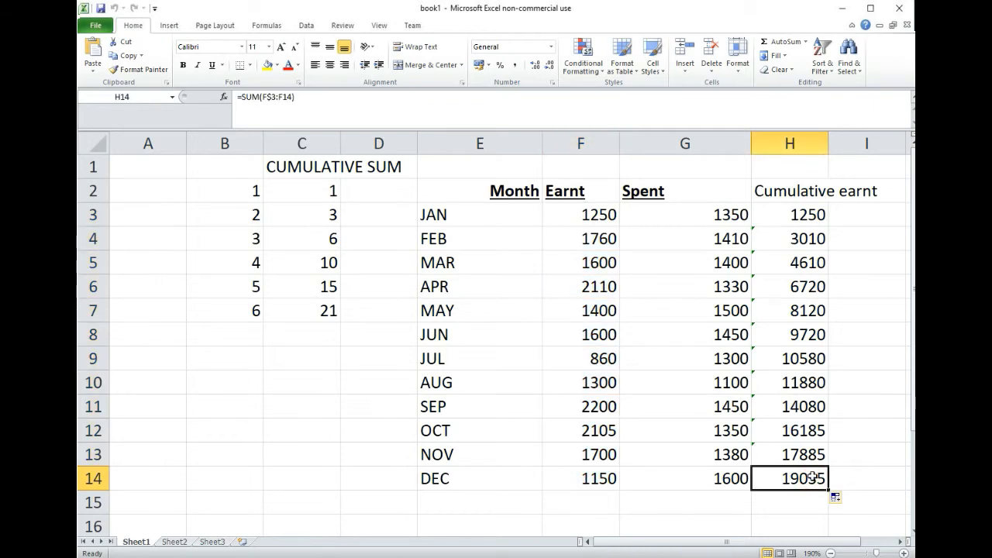
double_click(811, 479)
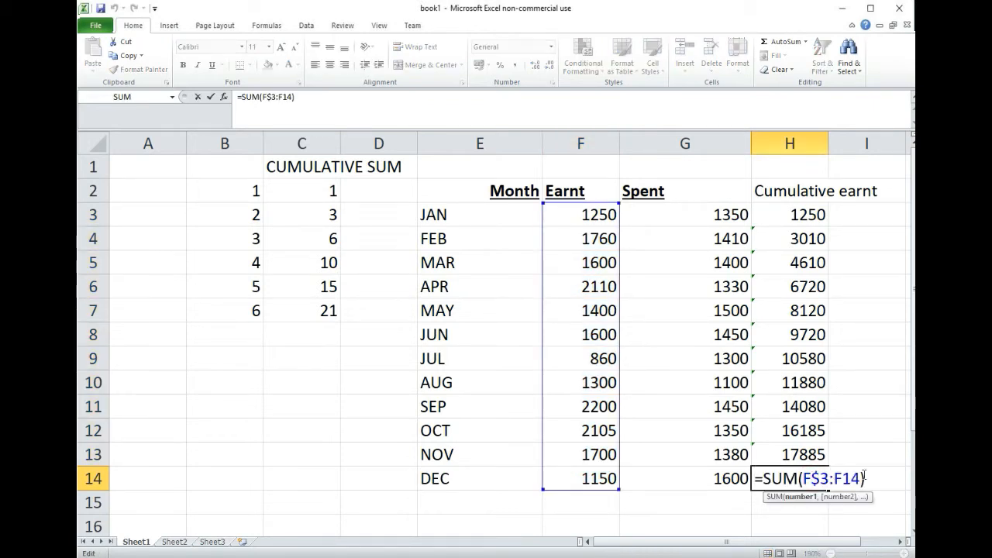
left_click_drag(861, 478, 804, 479)
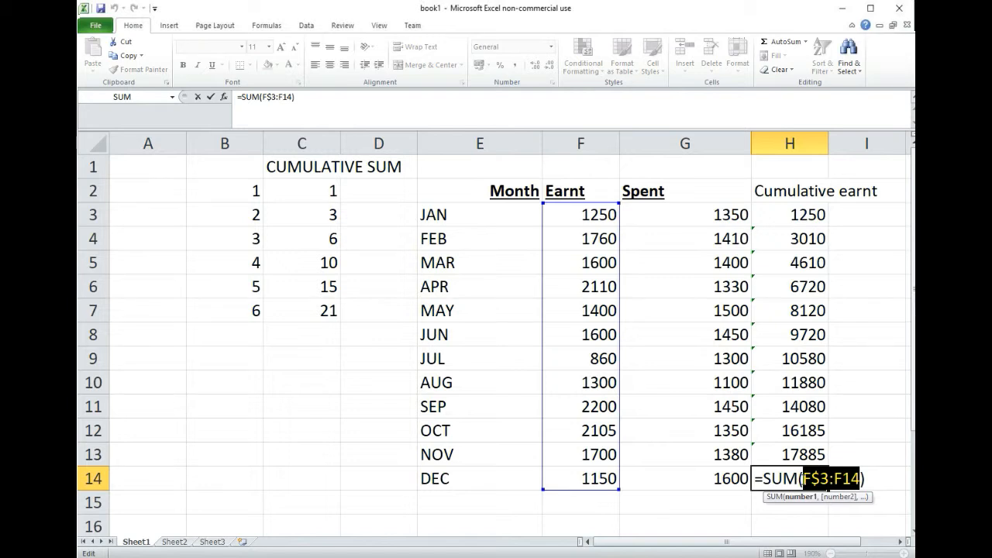
key("Return")
left_click(803, 475)
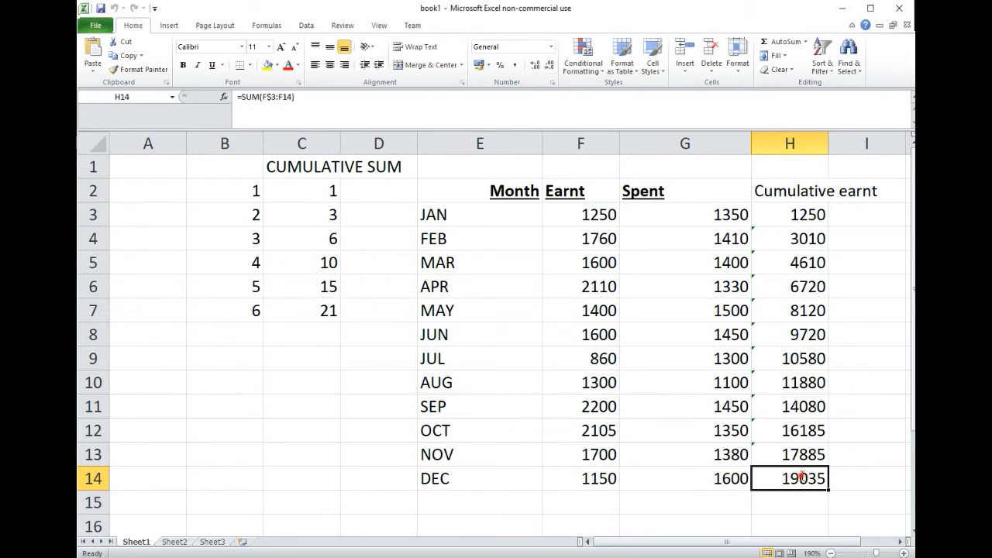
double_click(804, 478)
left_click_drag(811, 479, 819, 478)
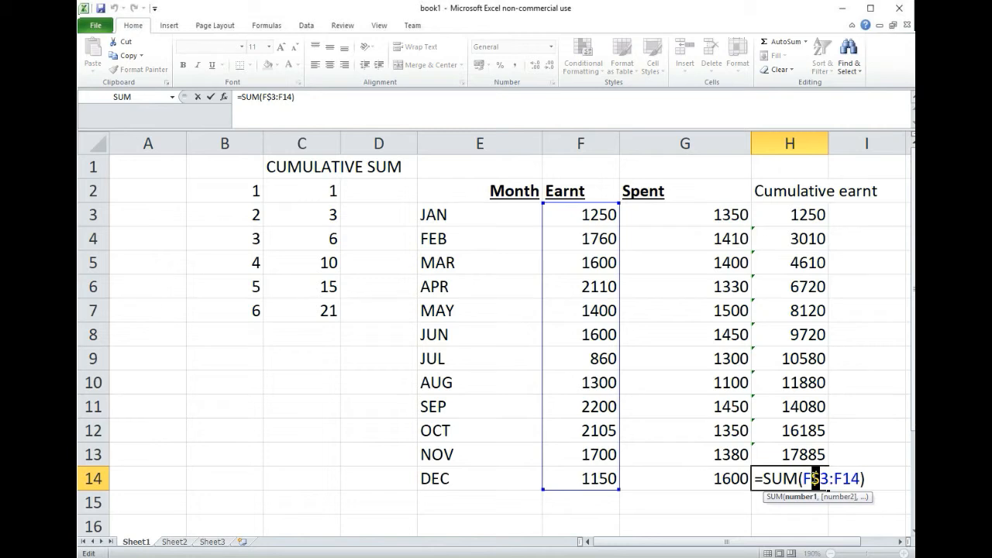
key("Return")
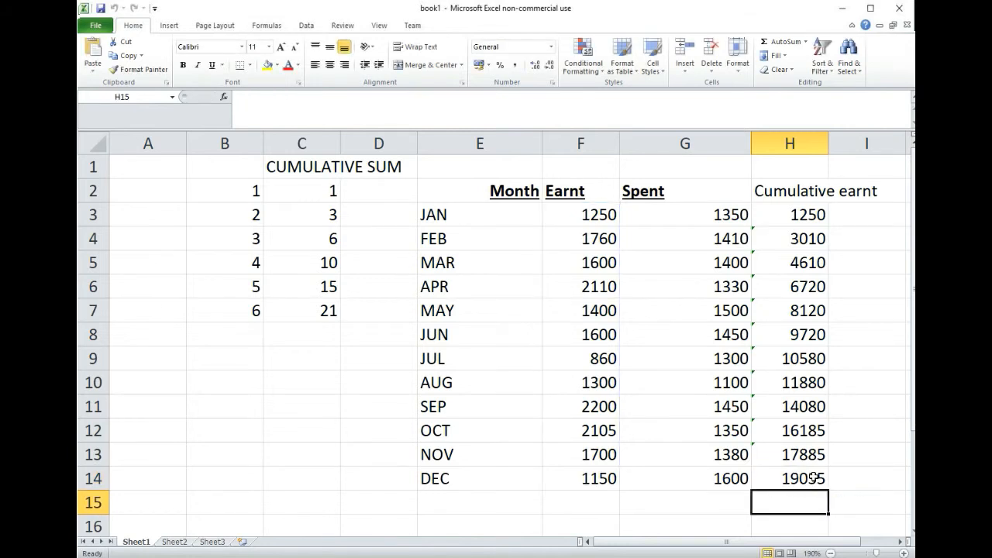